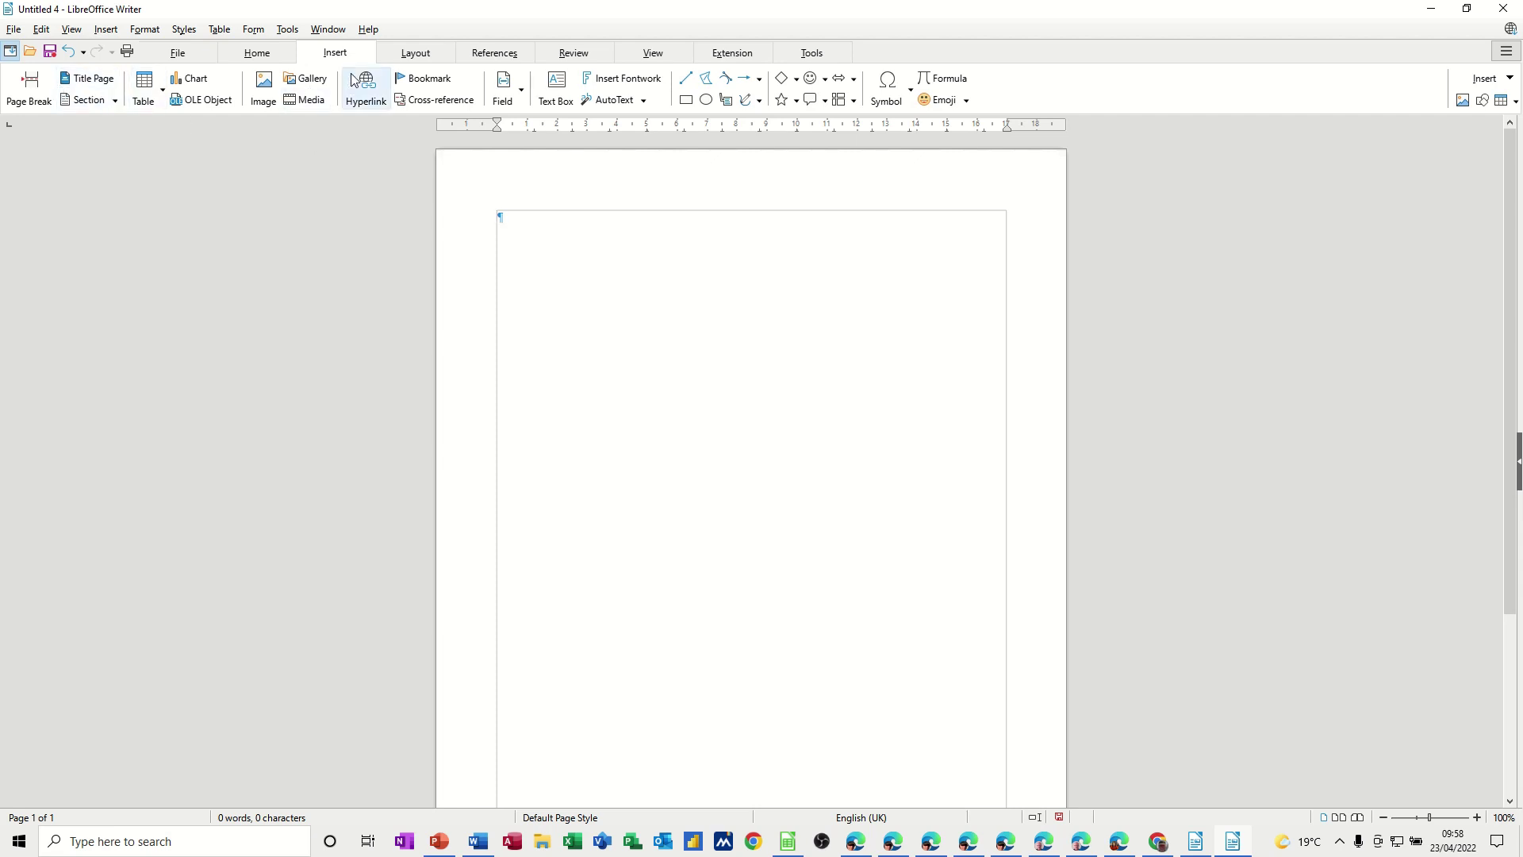
- Show the Layout ribbon tab for the blank document
{"action": "left_click", "coordinate": [412, 61]}
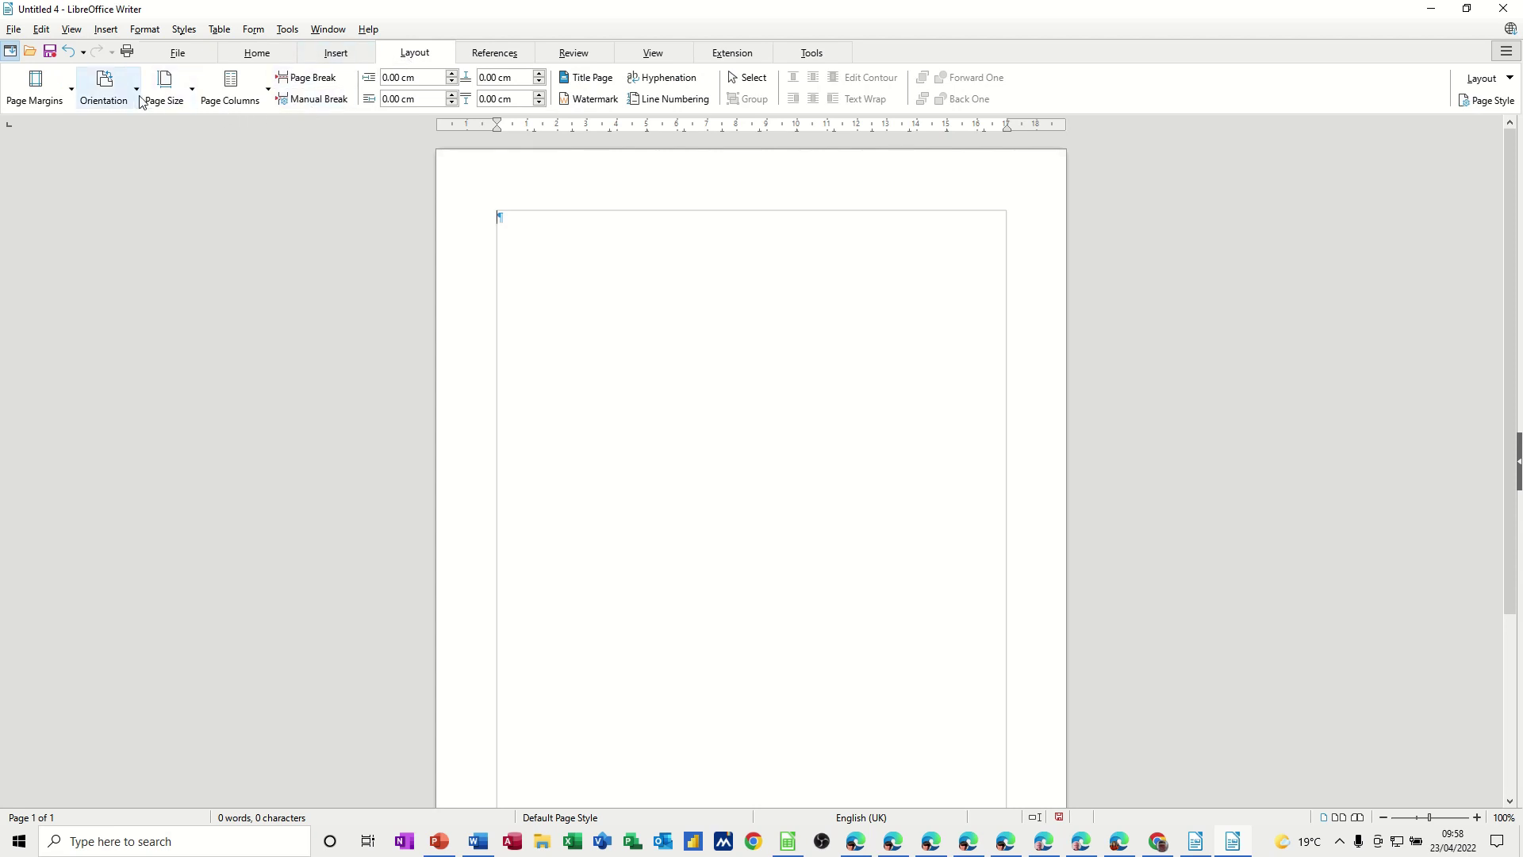
{"action": "left_click", "coordinate": [269, 94]}
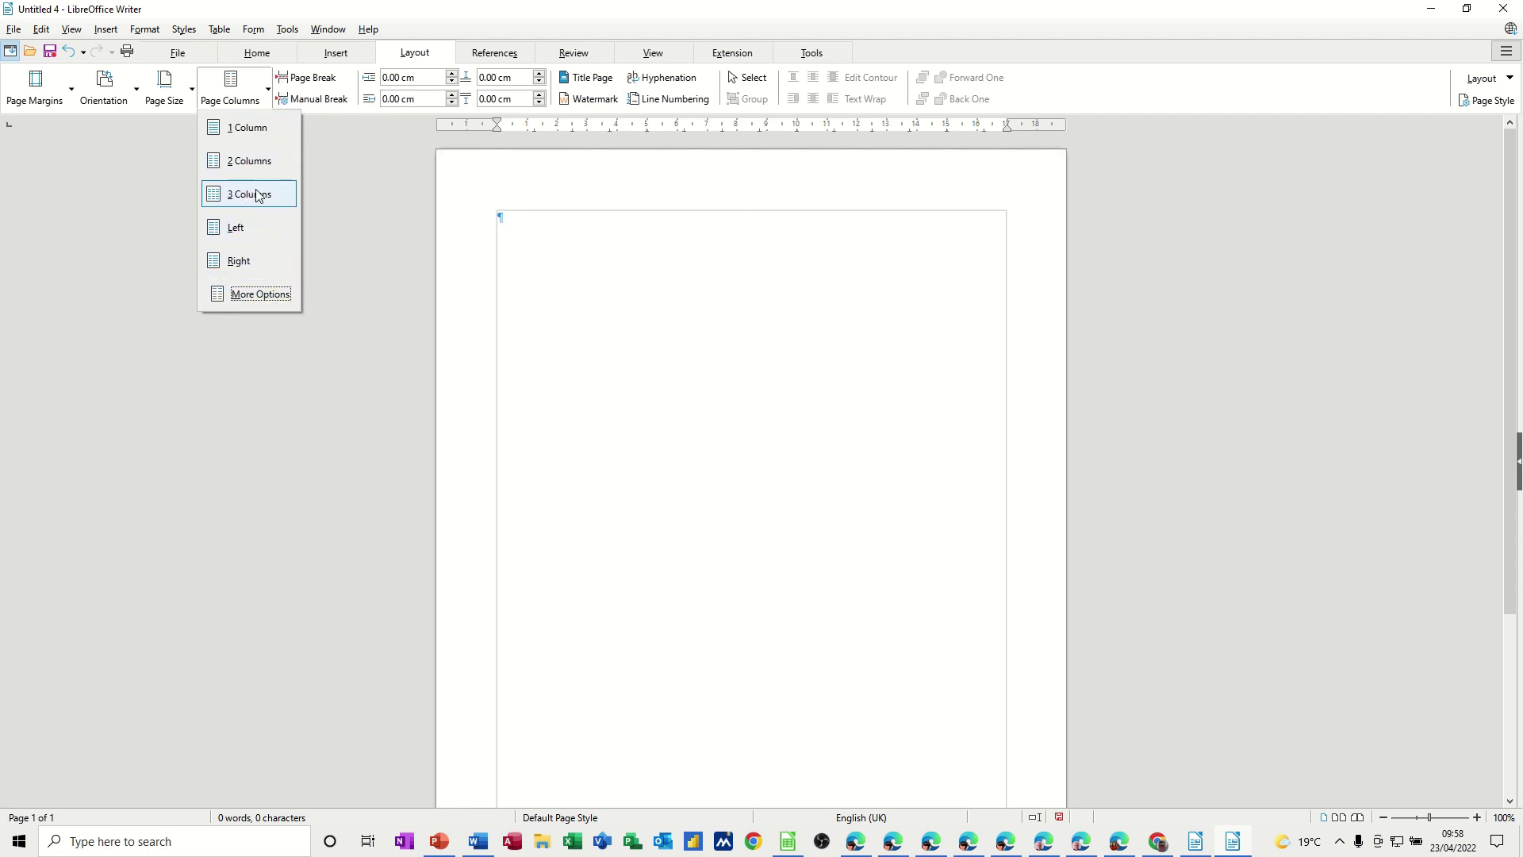
{"action": "left_click", "coordinate": [252, 296]}
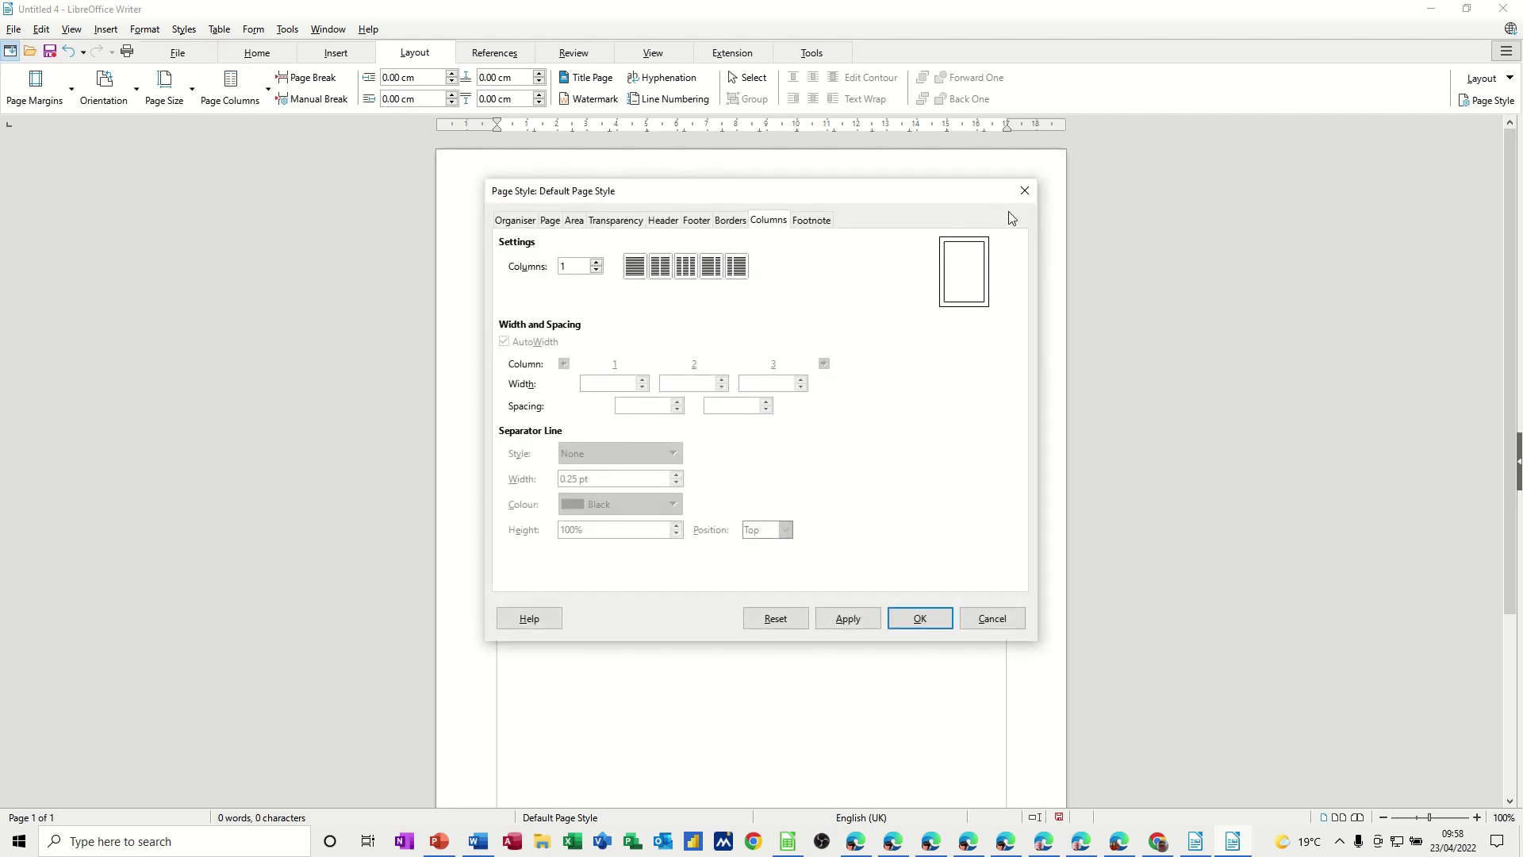
- Split the page into 3 columns and type a line of filler text in column one
{"action": "left_click", "coordinate": [1024, 192]}
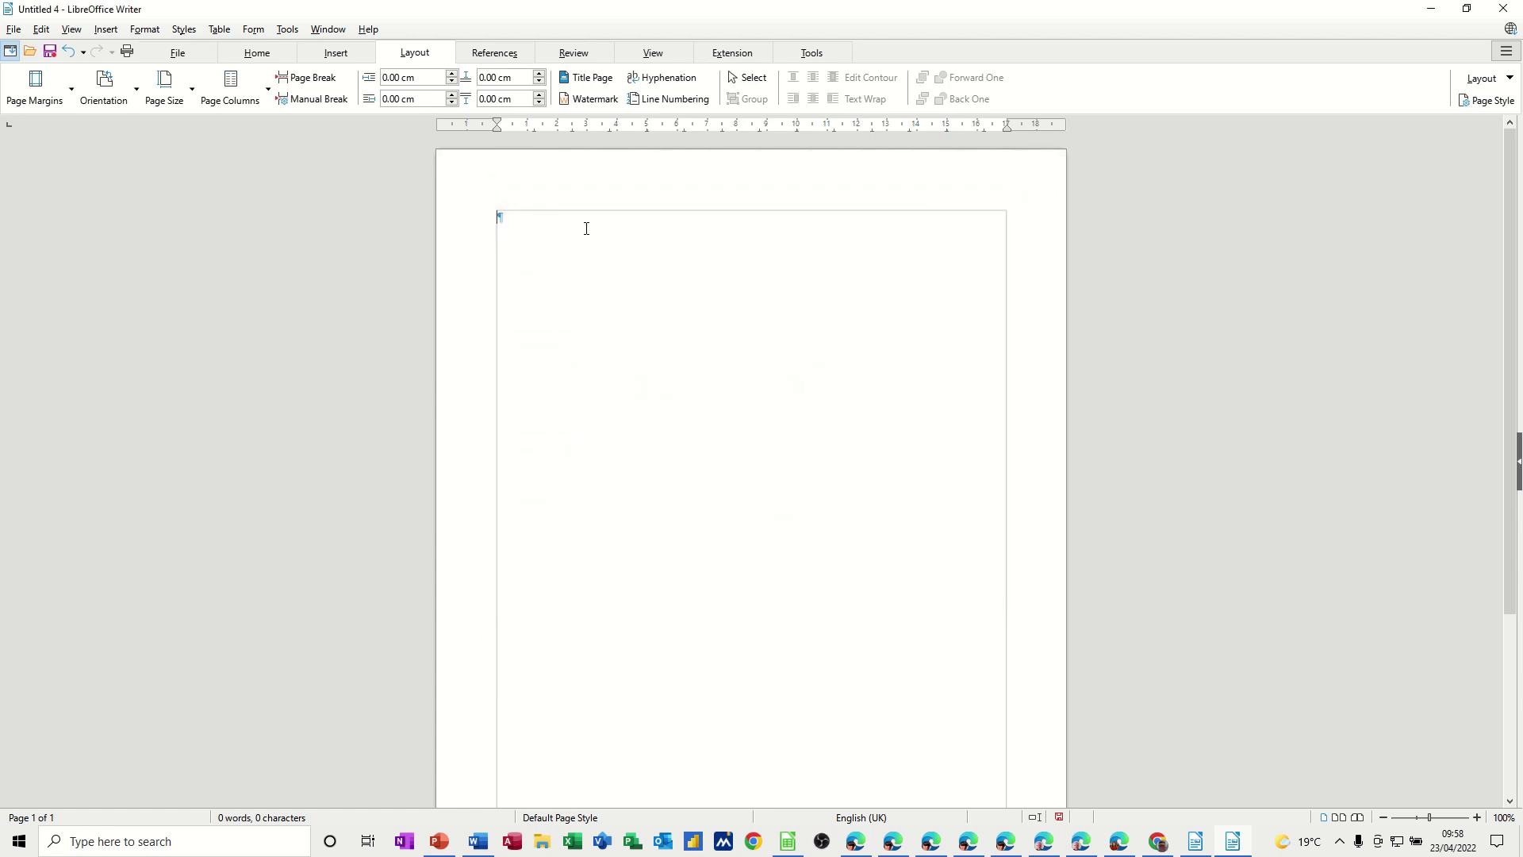
{"action": "left_click", "coordinate": [267, 99]}
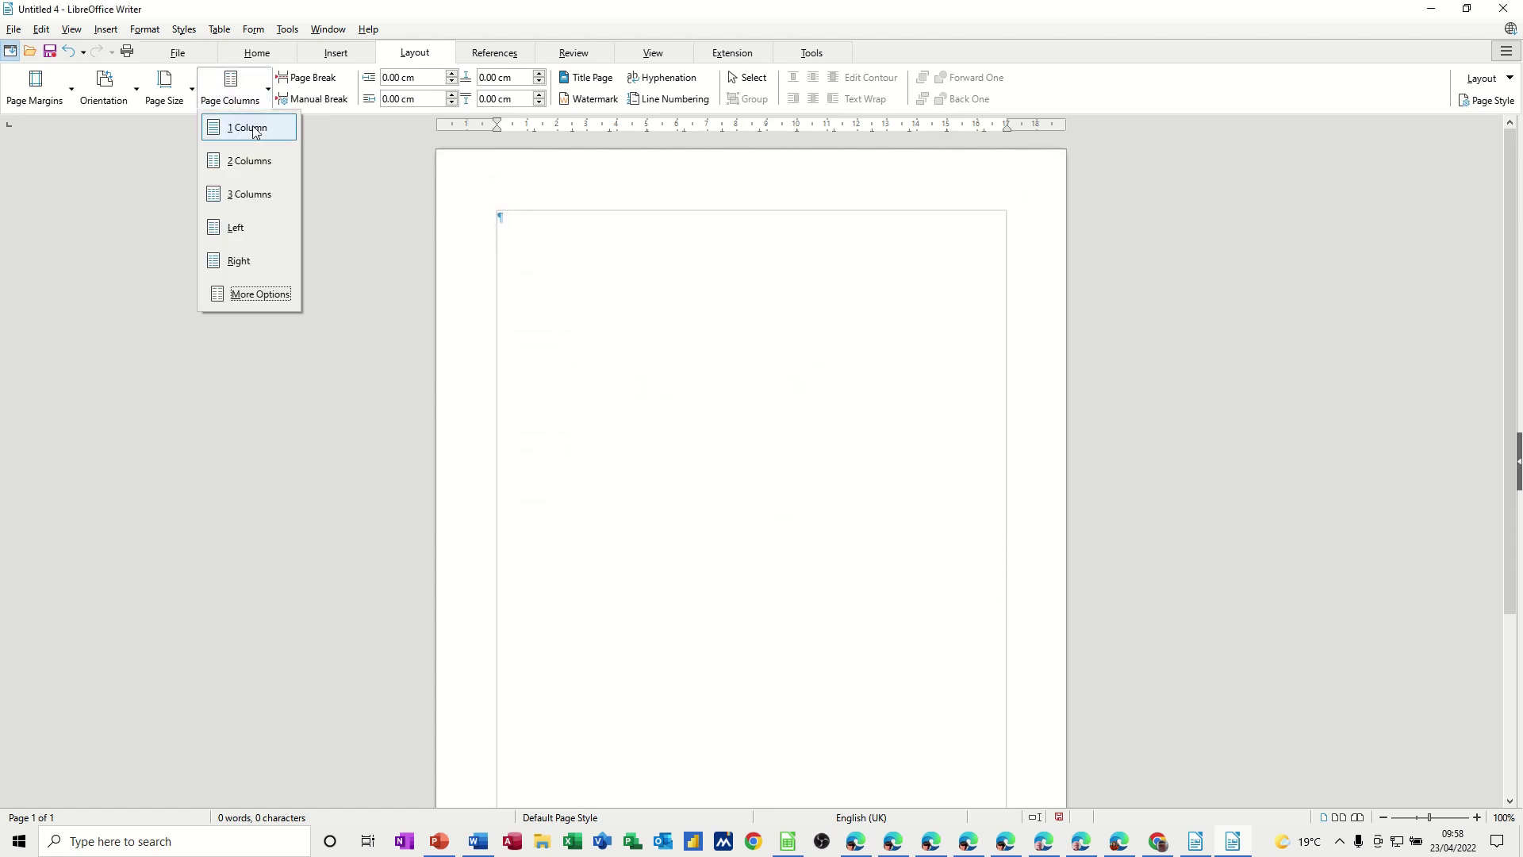
{"action": "left_click", "coordinate": [231, 192]}
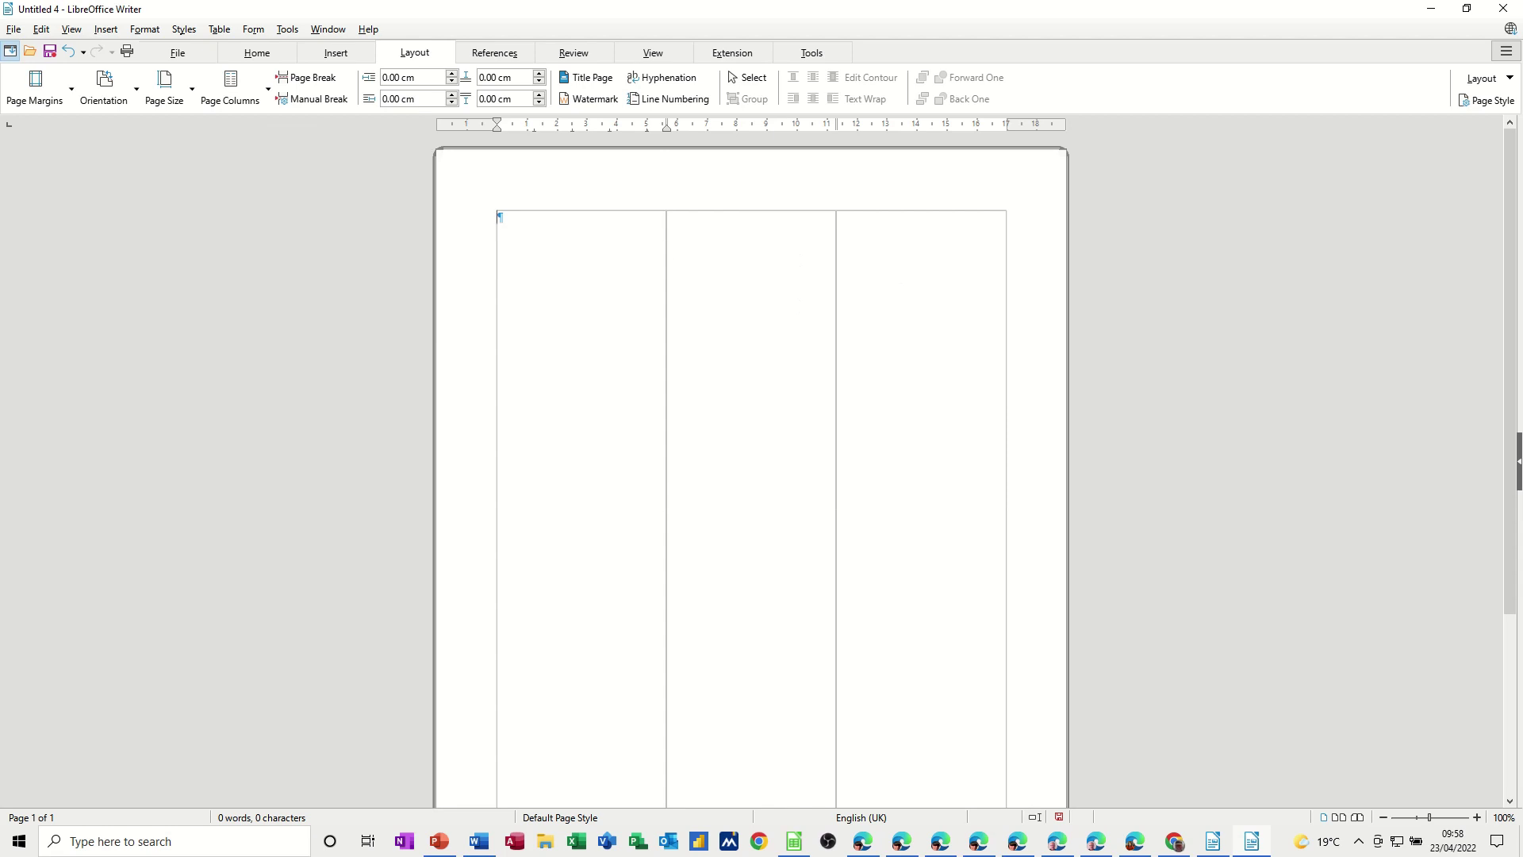
{"action": "type", "text": "Dsjh hbdsjhbed jhbd "}
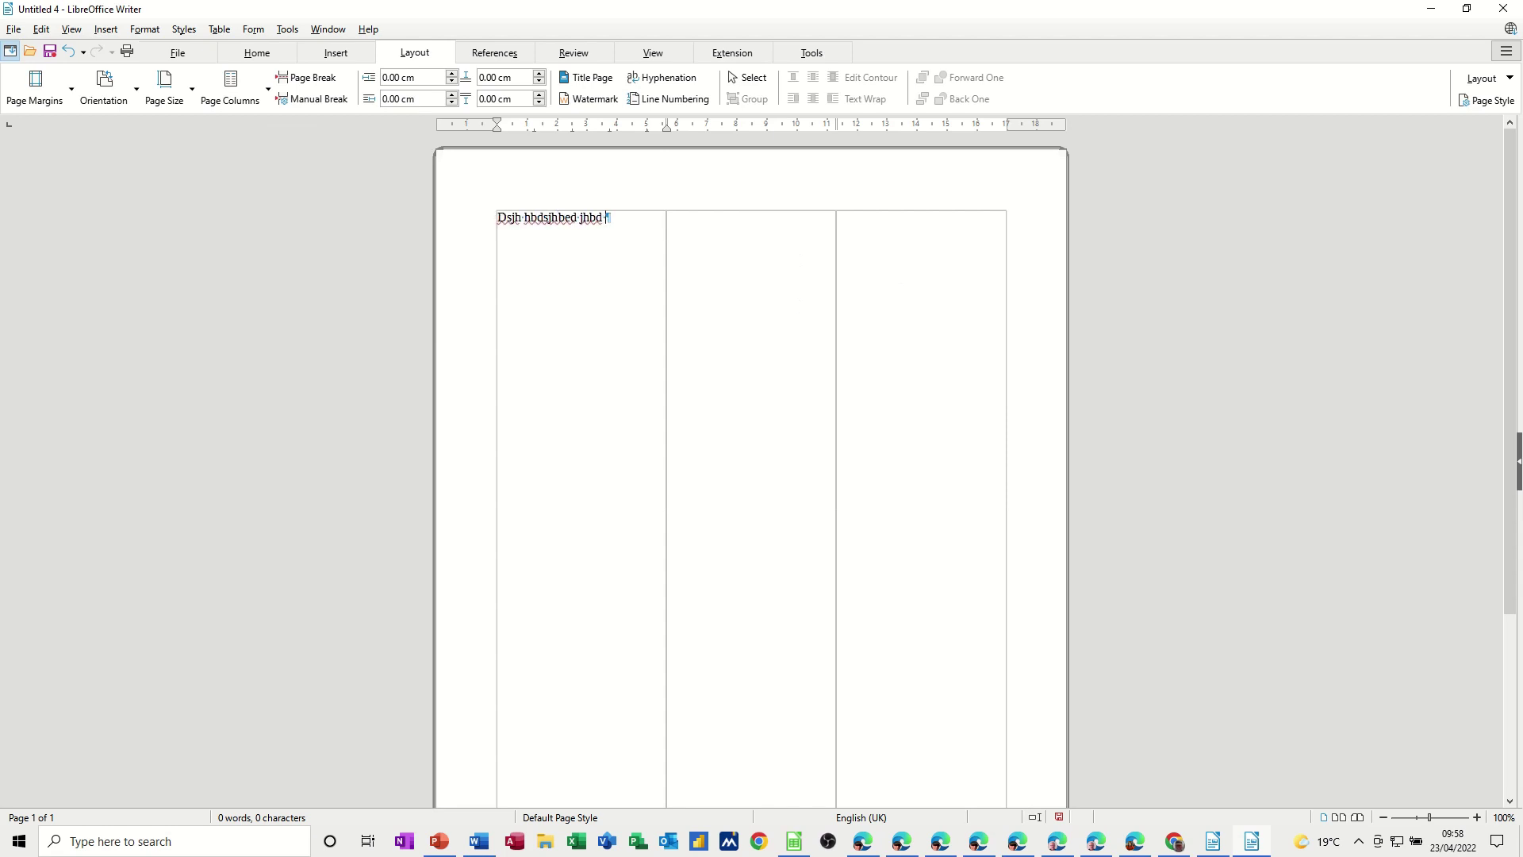
{"action": "type", "text": "jhbd jhd jhd jbd jhbd jhd jhdjhdj"}
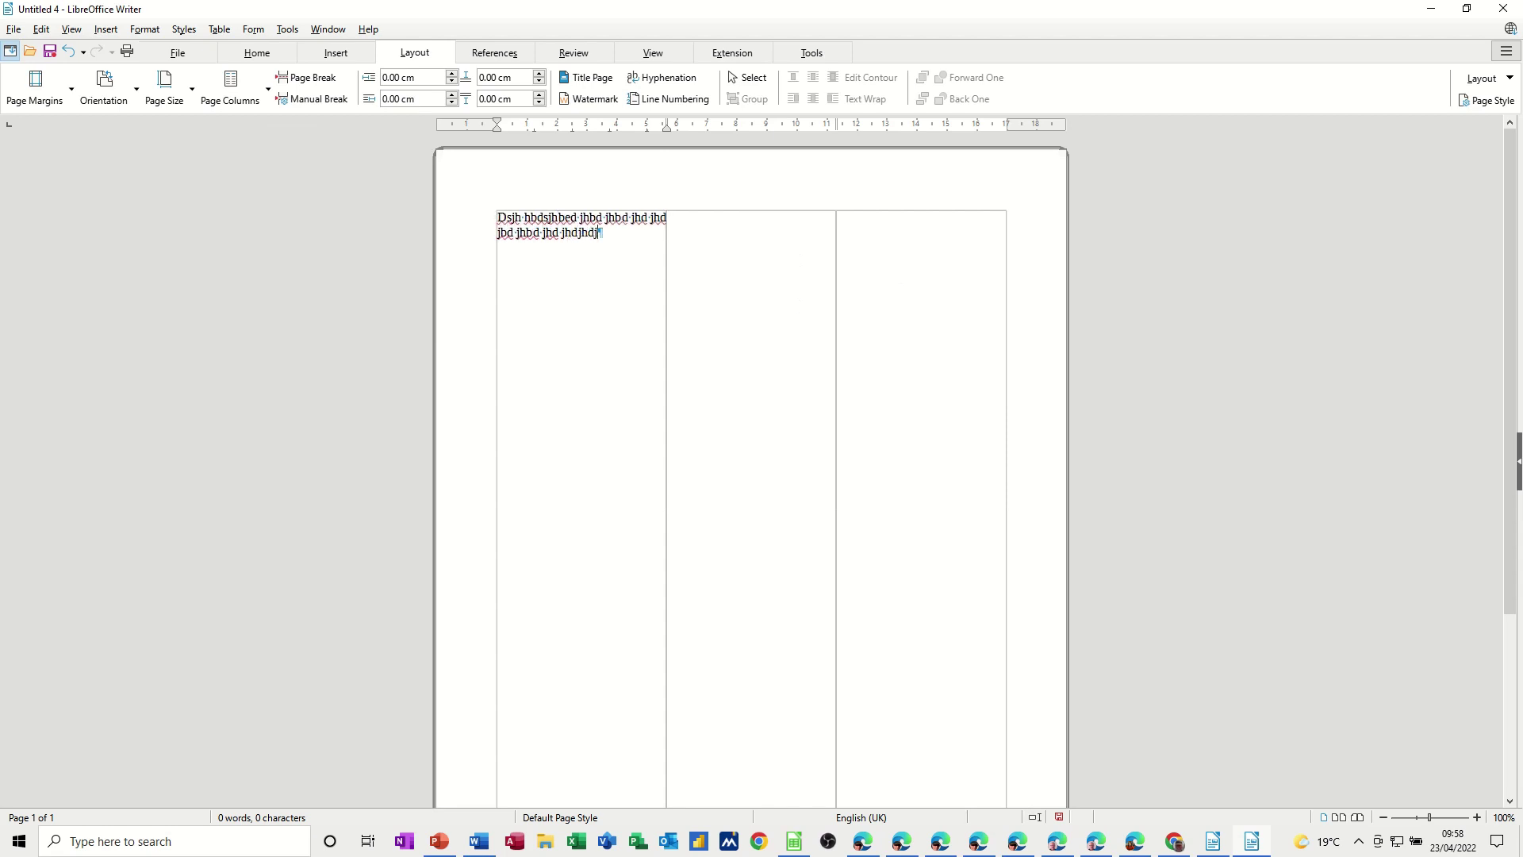
{"action": "type", "text": "h jhbd jhdjhd jhd"}
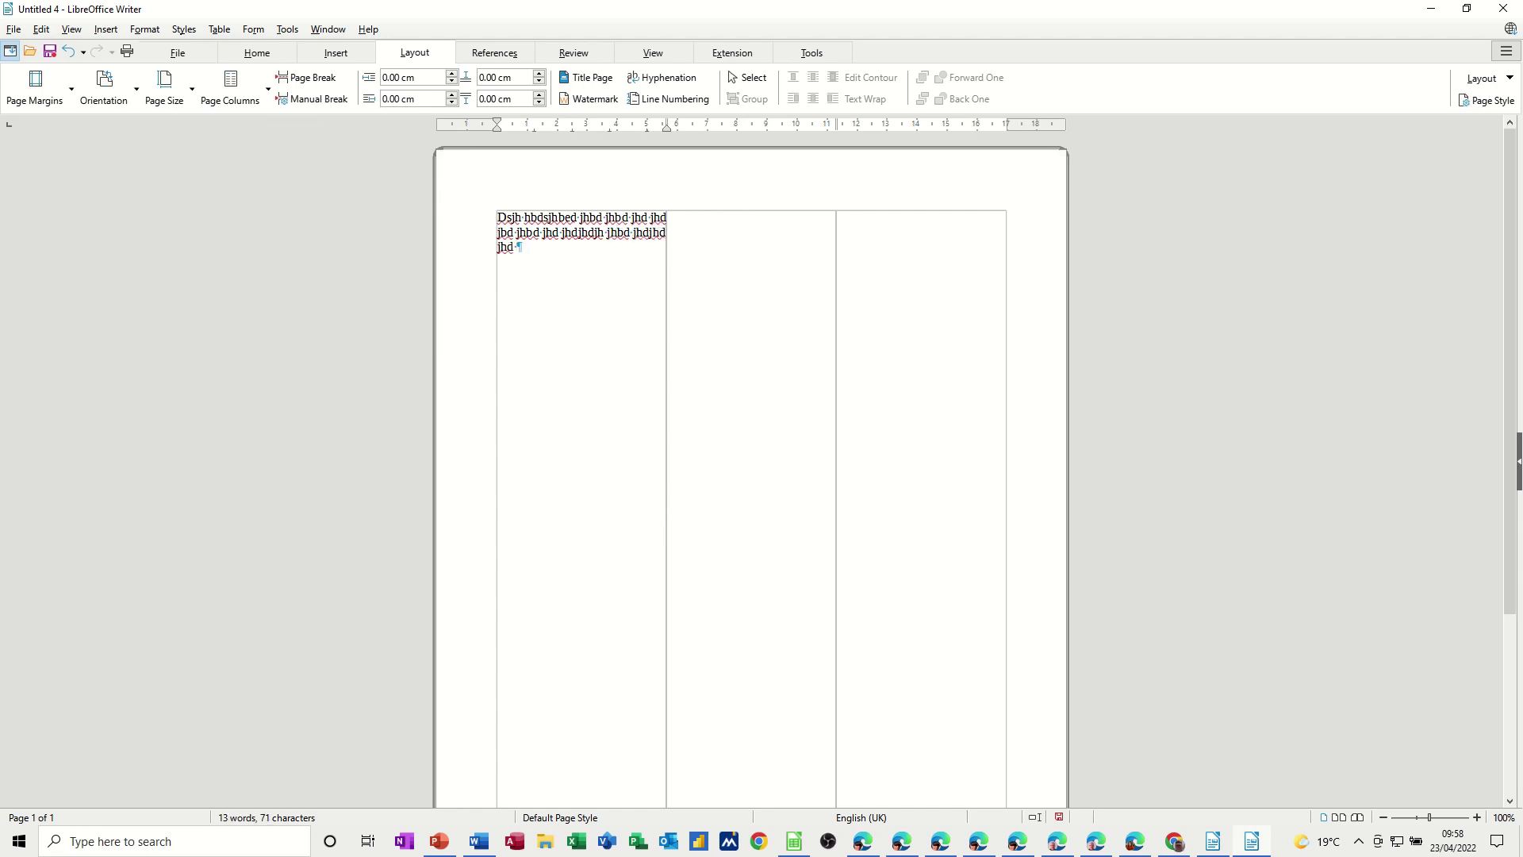
{"action": "key", "text": "Return"}
- Insert a column break and type a line of filler text at the top of column two
{"action": "left_click", "coordinate": [301, 102]}
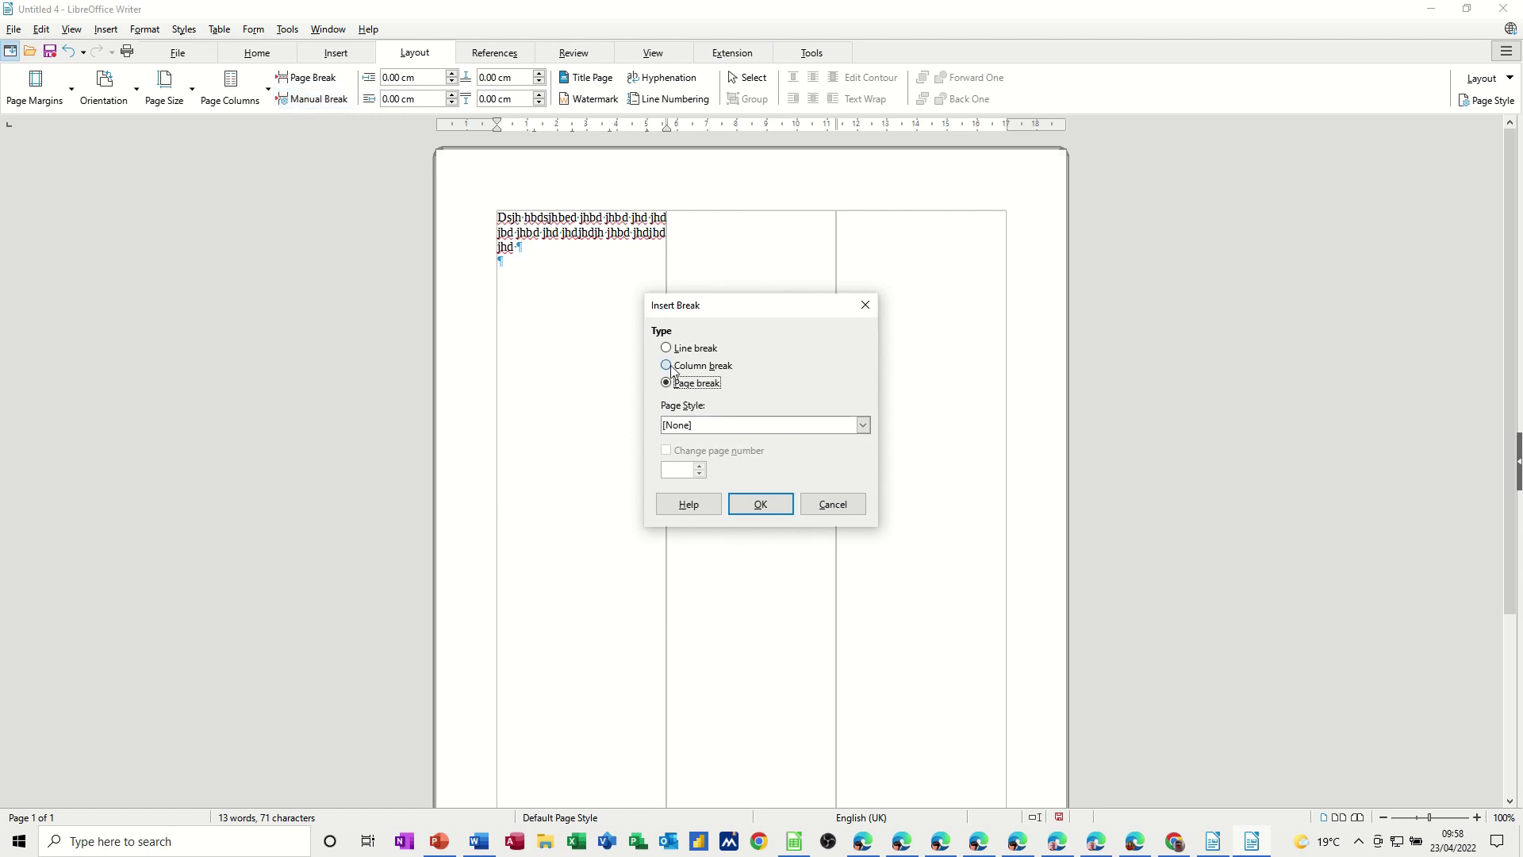
{"action": "left_click", "coordinate": [670, 366]}
{"action": "left_click", "coordinate": [754, 506]}
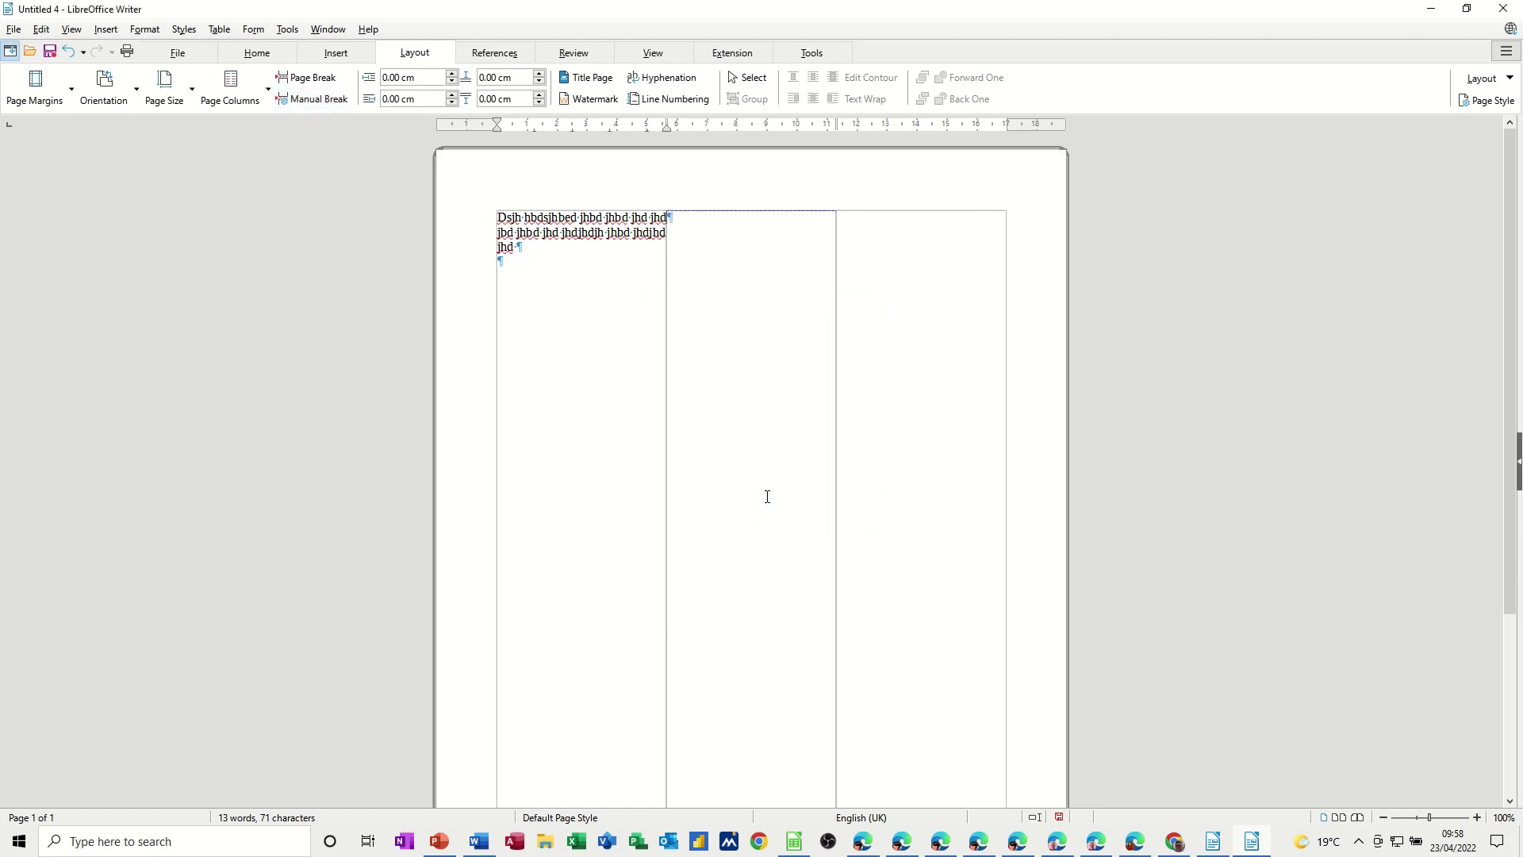
{"action": "type", "text": "fvjdfbedjb fjhbe hber jhb"}
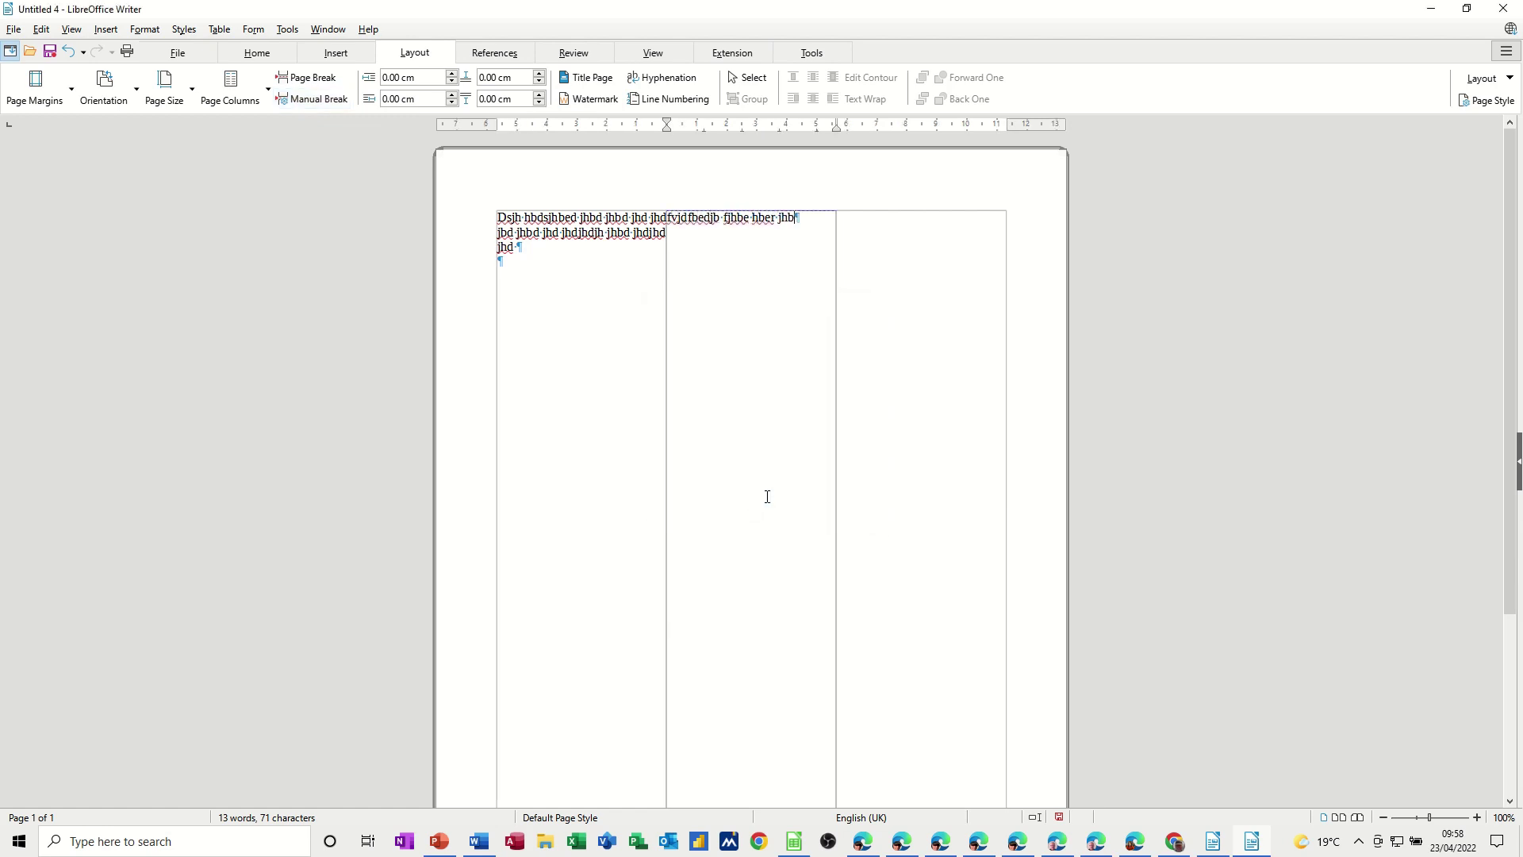
{"action": "type", "text": "e rjhber jhber jhber jhber jhbe rjhbed jhbe rjhbed"}
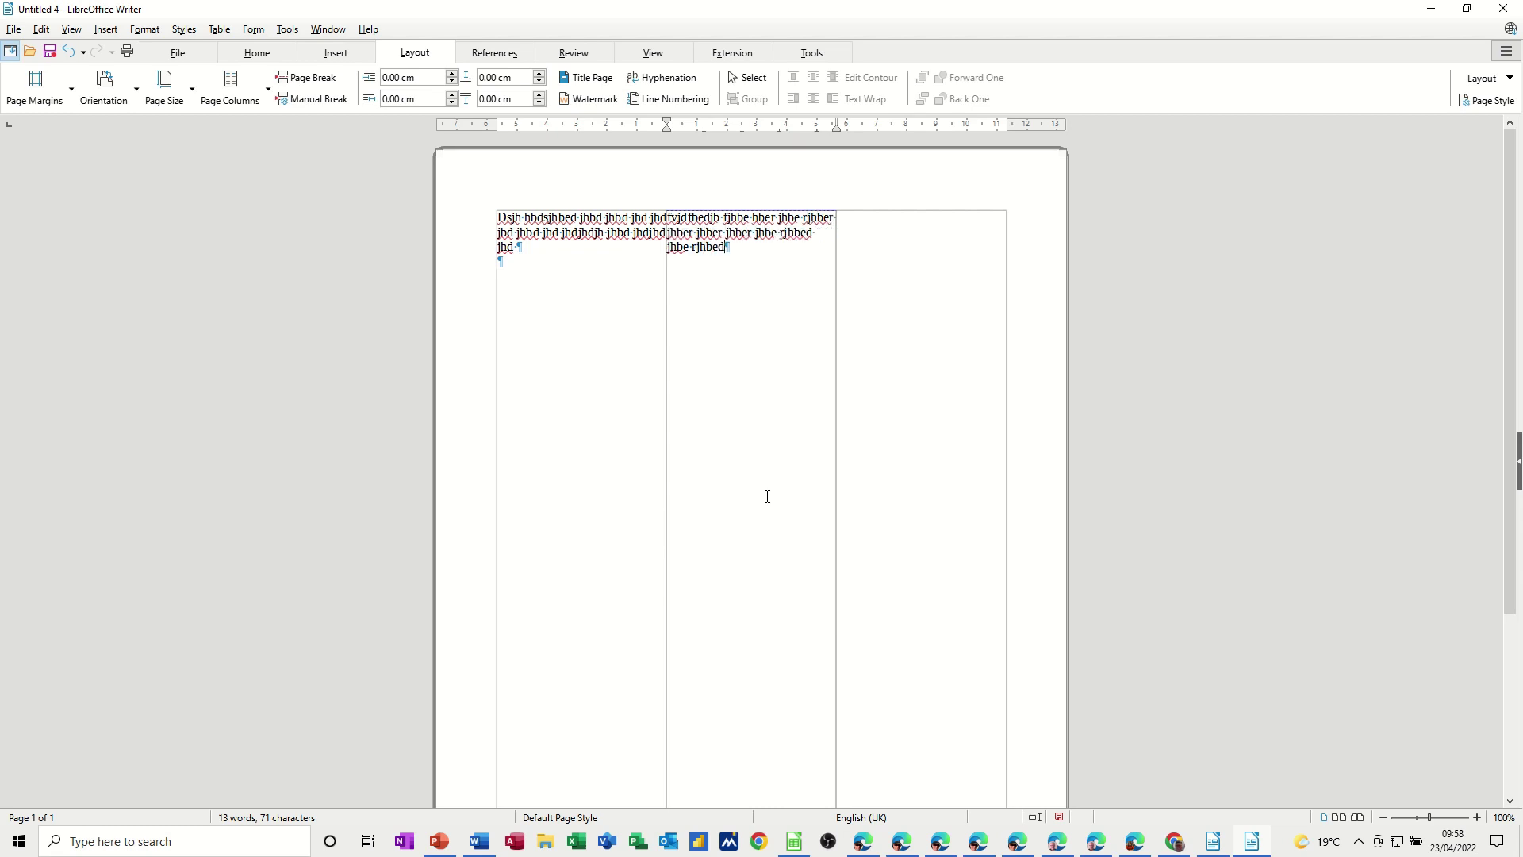
{"action": "key", "text": "Return"}
- Insert another column break, fill column three with text, then start a new blank document
{"action": "left_click", "coordinate": [307, 101]}
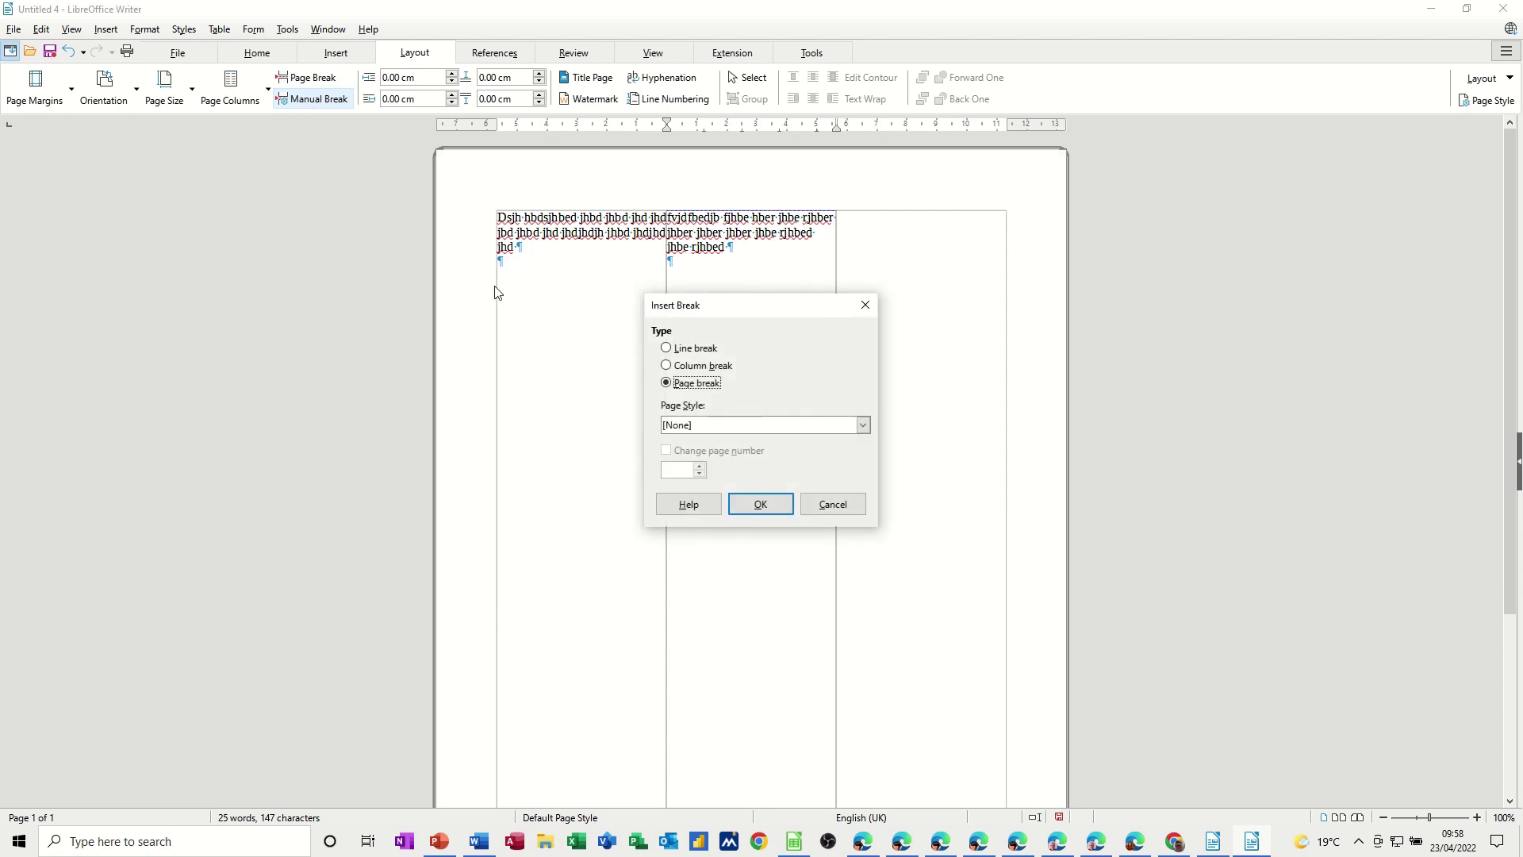
{"action": "left_click", "coordinate": [672, 368]}
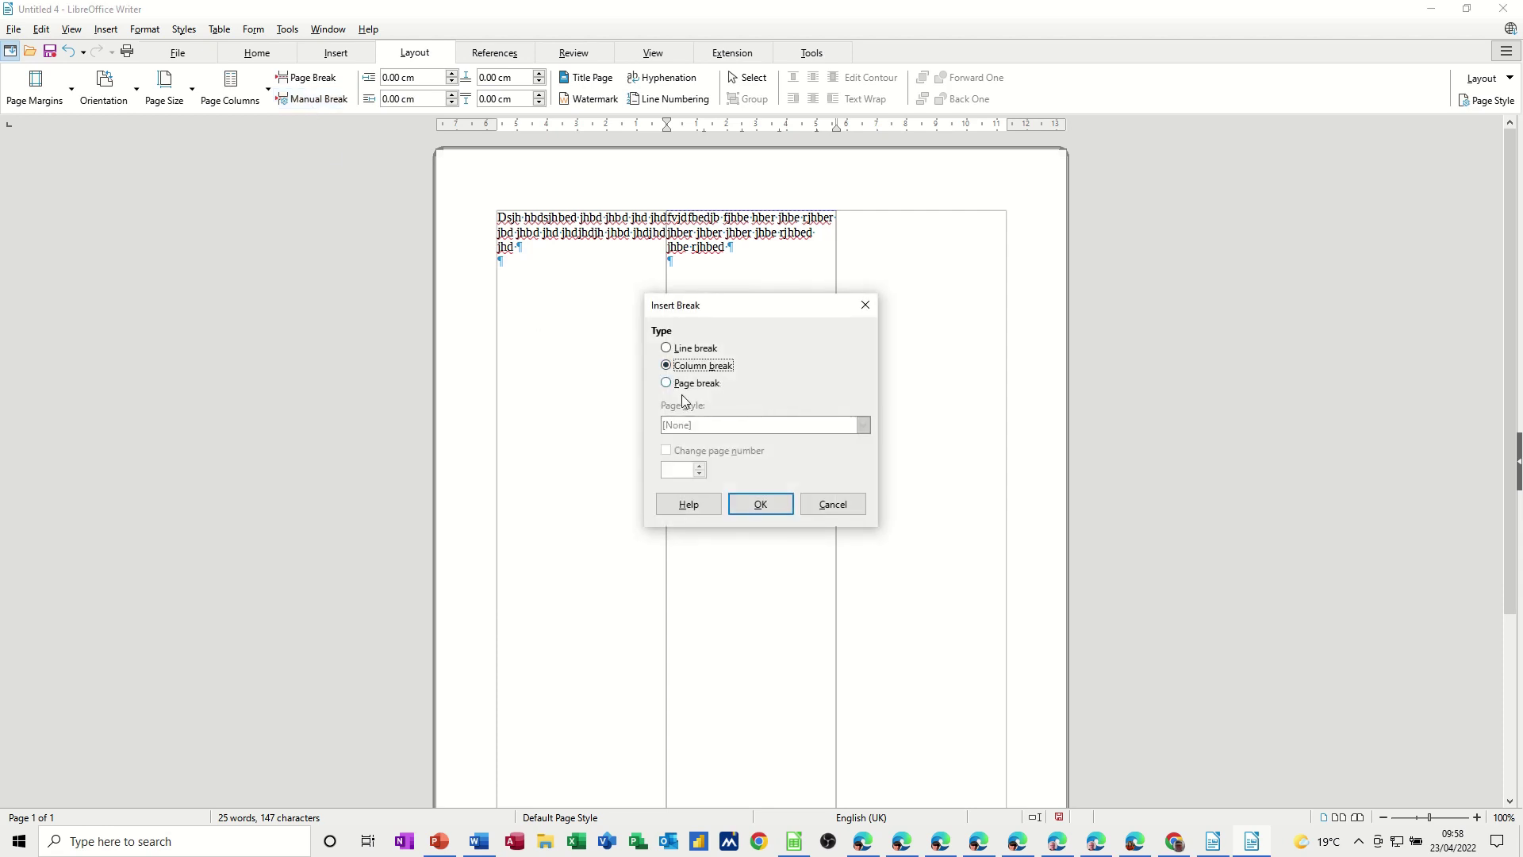
{"action": "left_click", "coordinate": [750, 511]}
{"action": "type", "text": "fgkjrefherfjerfjhbref"}
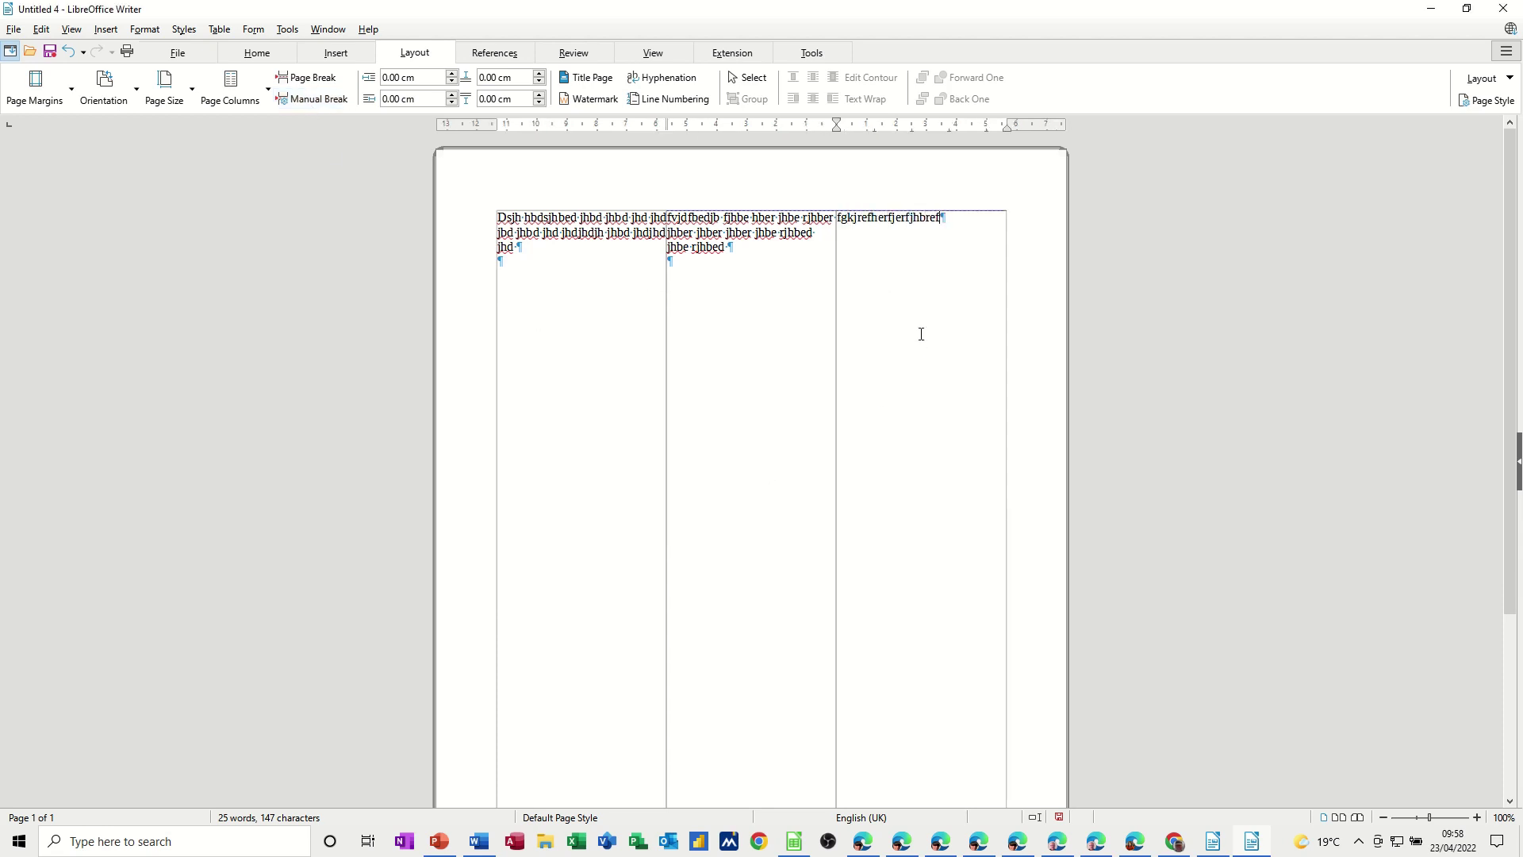
{"action": "type", "text": "jhbfjhrjhfjhdfjhbrfbhrfbrfbrdjfb"}
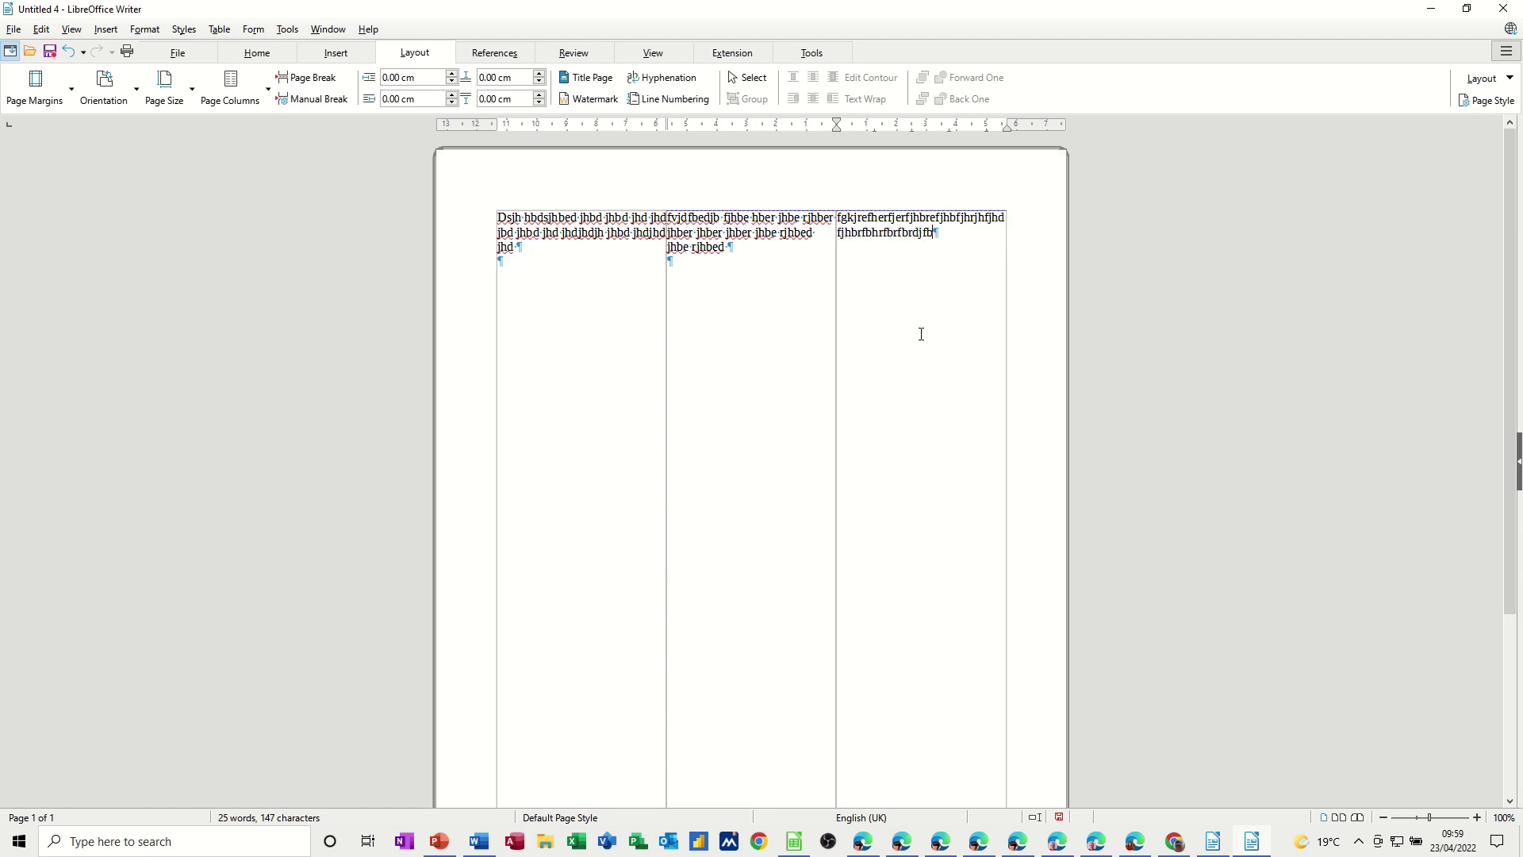
{"action": "type", "text": "fbrfbjrbfjrdbfjbfbrfjrfbjdf"}
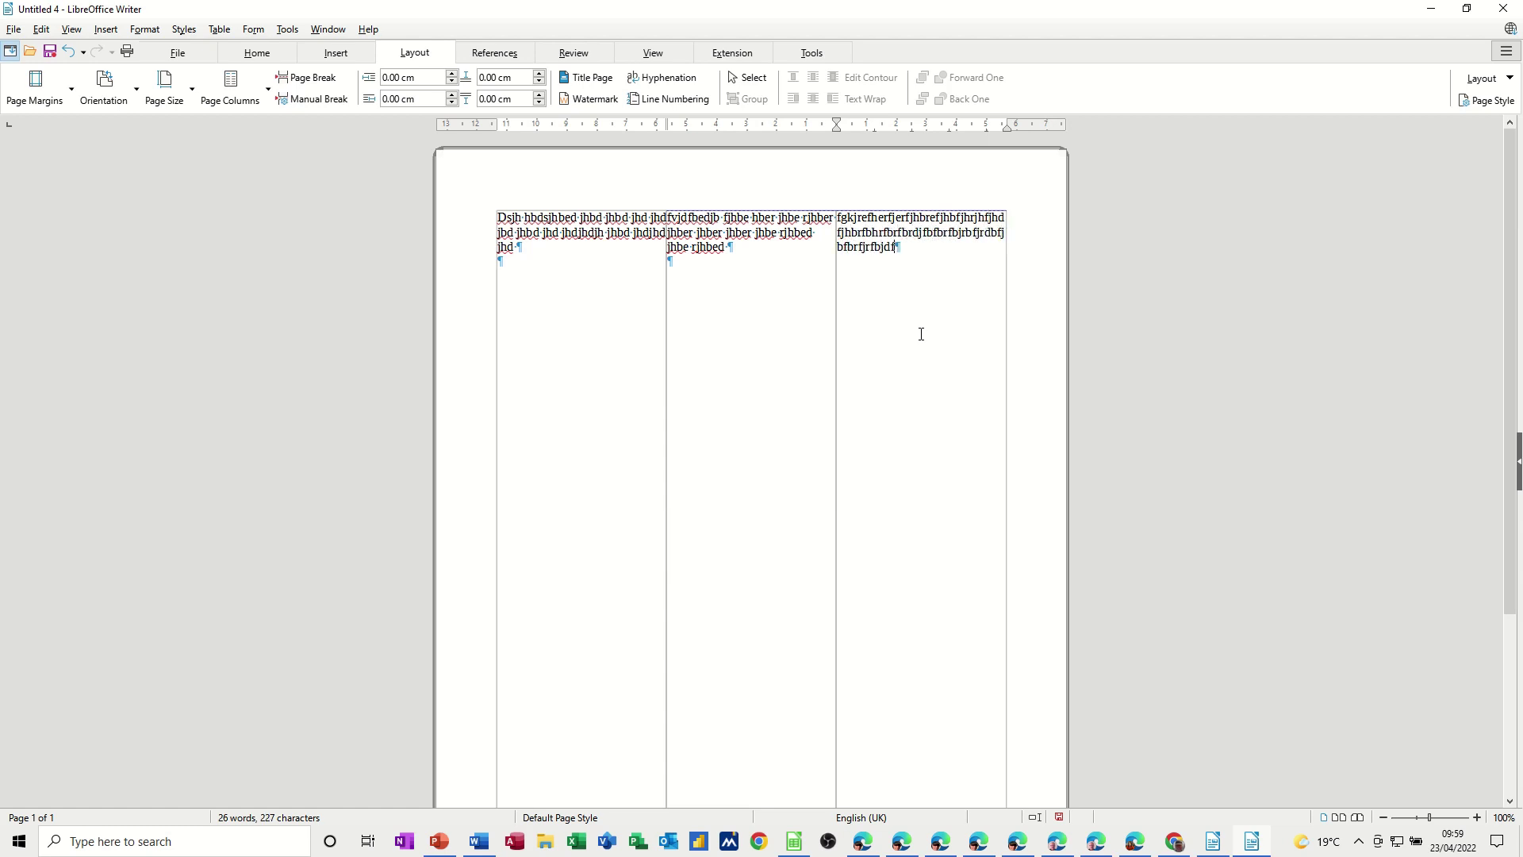
{"action": "key", "text": "ctrl+n"}
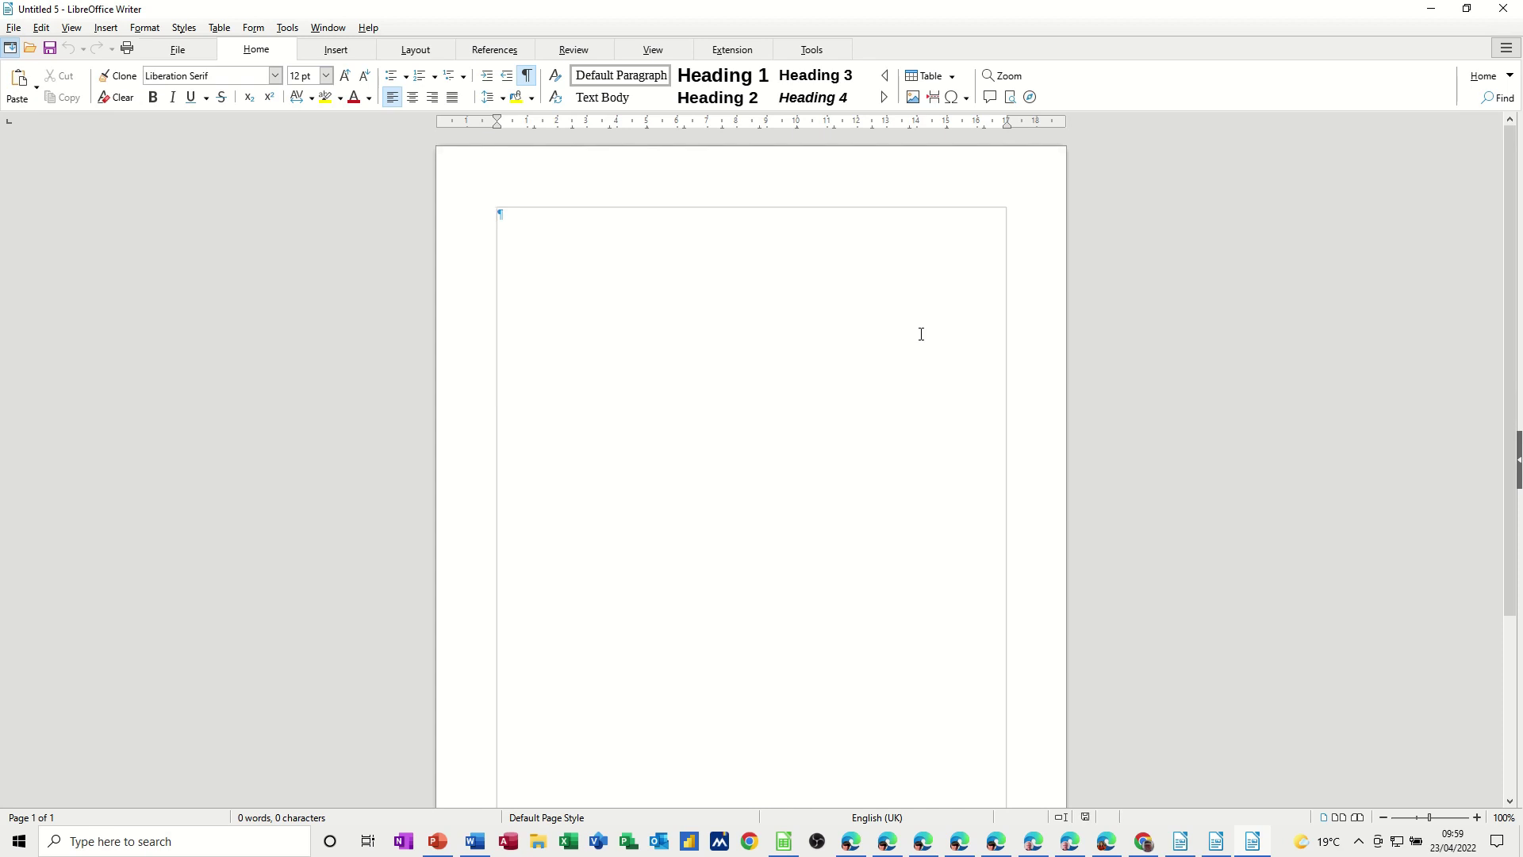
- Add empty lines at the page top and paste the Peter Lorimer sample paragraph
{"action": "key", "text": "Return"}
{"action": "key", "text": "Return"}
{"action": "key", "text": "Return"}
{"action": "key", "text": "Return"}
{"action": "type", "text": "There were times when goalkeeper’s were untroubled by Peter Lorimer’s fiendish shooting power. He would strike the ball with such ferocity there was no time to even to glimpse it flashing through the air. No despairing dive was required; all the energy needed was to bend down and retrieve it from the net were less artistic than those of Eddie Gray, as Lorimer matured, he became a right-winger fit to grace any occasion."}
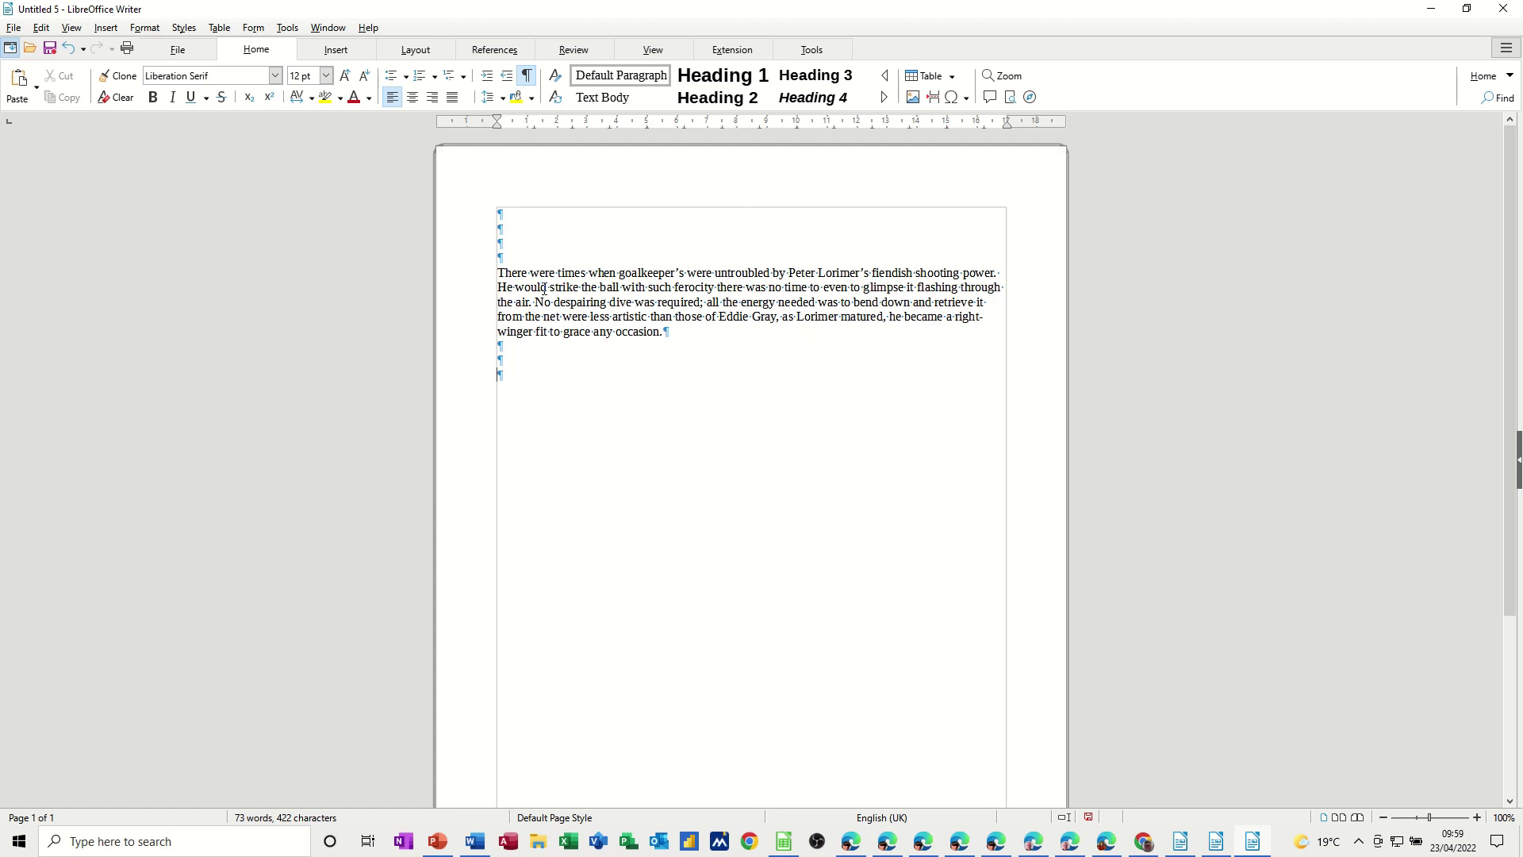
{"action": "left_click_drag", "start_coordinate": [501, 273], "coordinate": [533, 287]}
{"action": "left_click", "coordinate": [658, 351]}
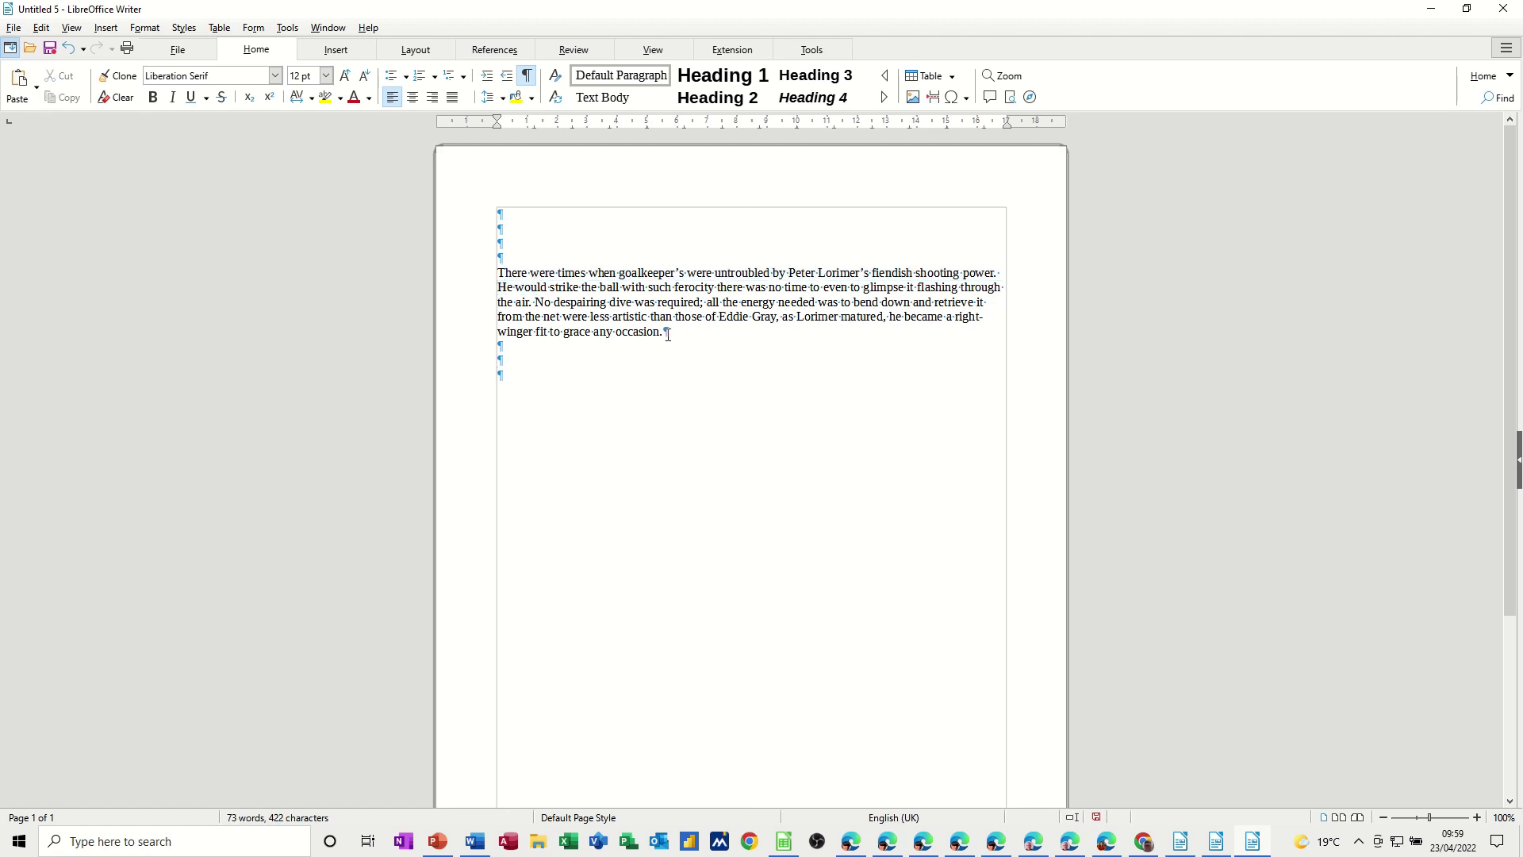
- Select the Peter Lorimer paragraph and place it in a new one-column section
{"action": "left_click_drag", "start_coordinate": [665, 332], "coordinate": [491, 266]}
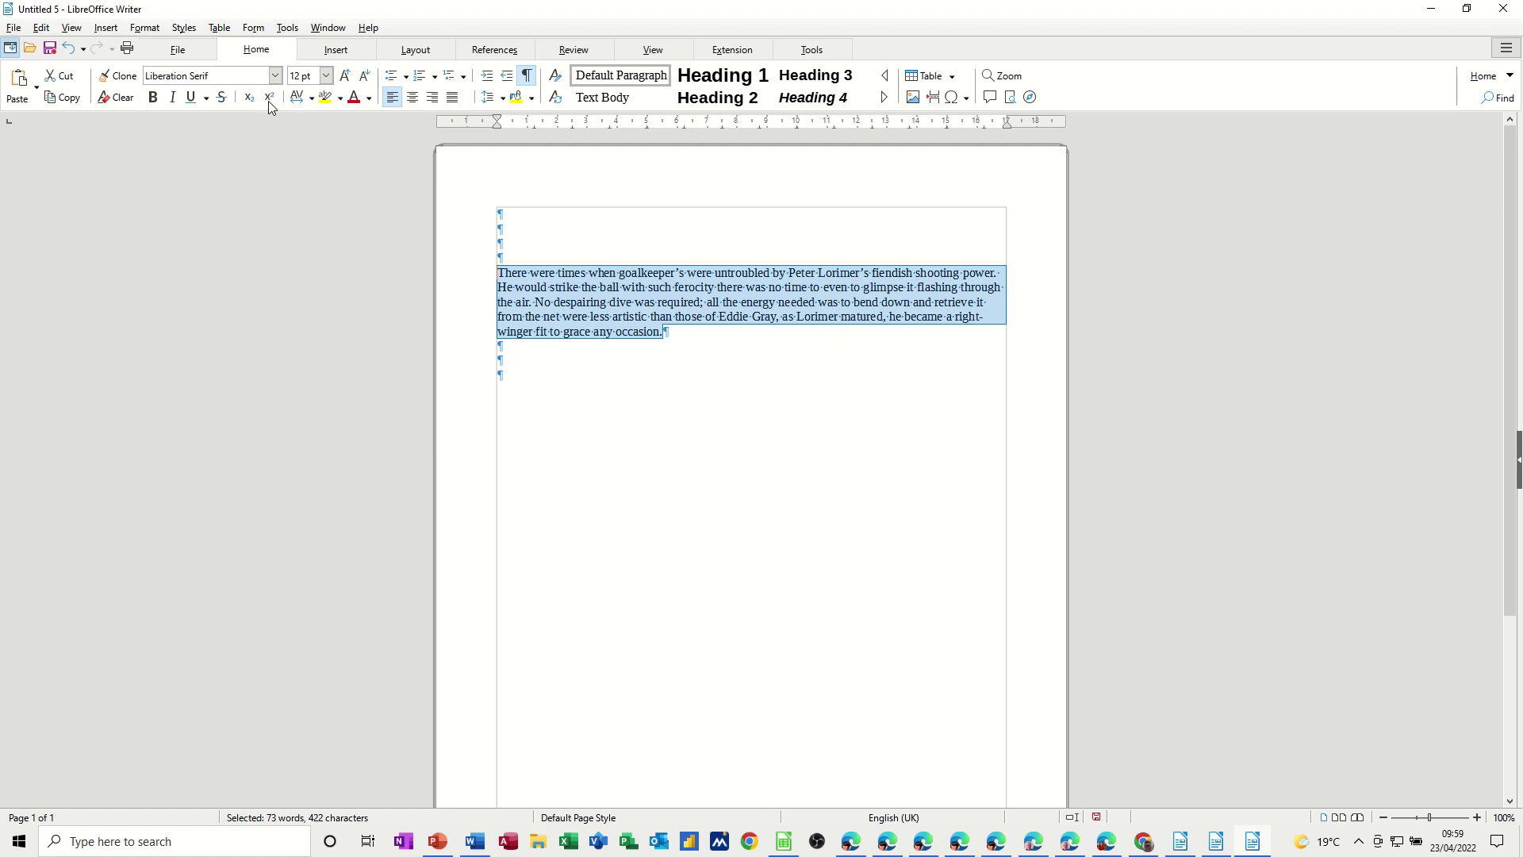
{"action": "left_click", "coordinate": [337, 54]}
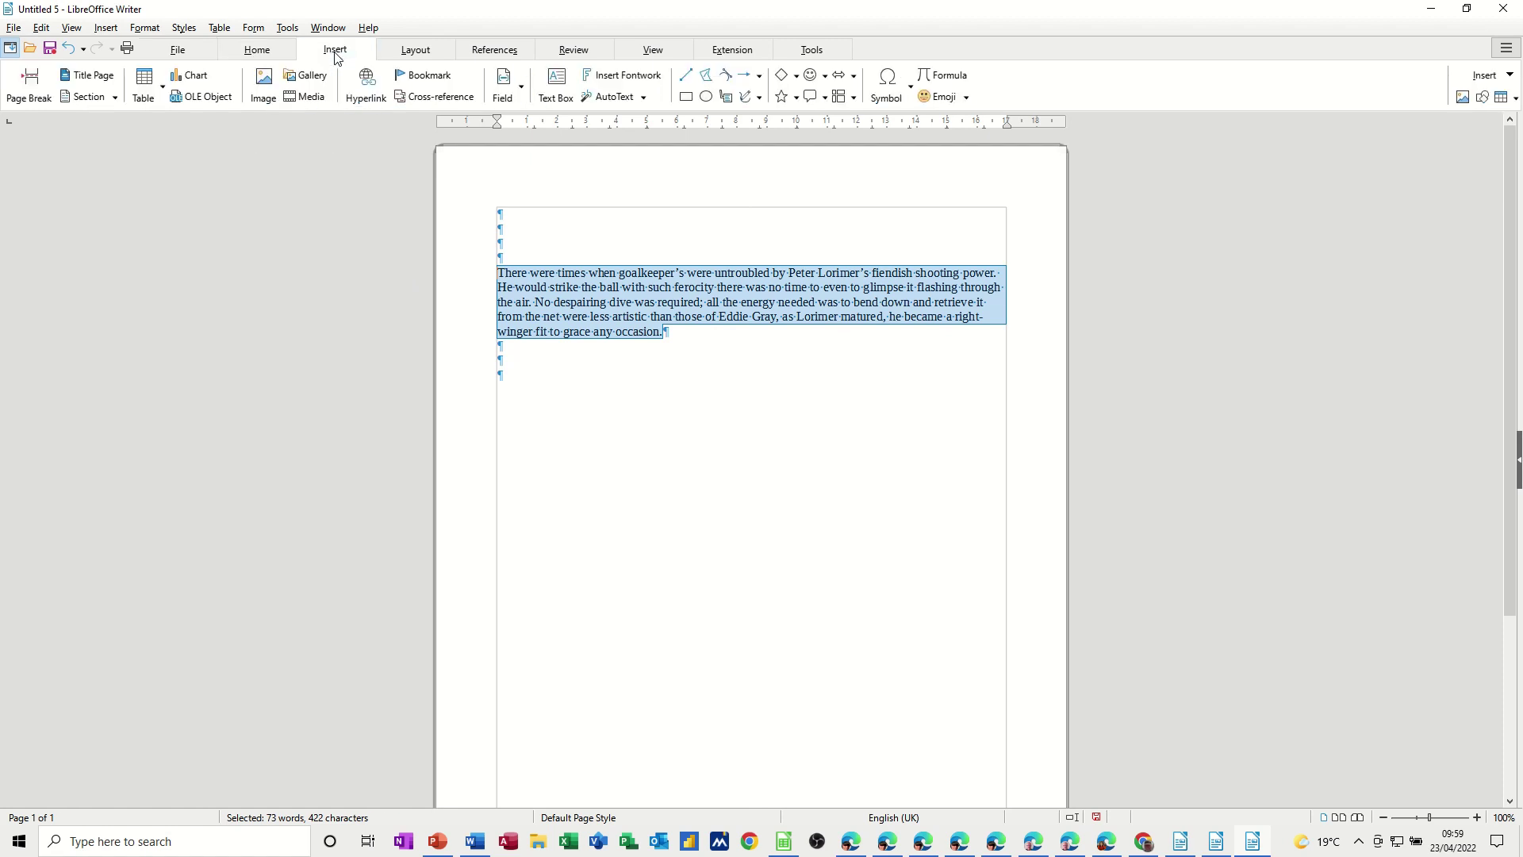
{"action": "left_click", "coordinate": [97, 106]}
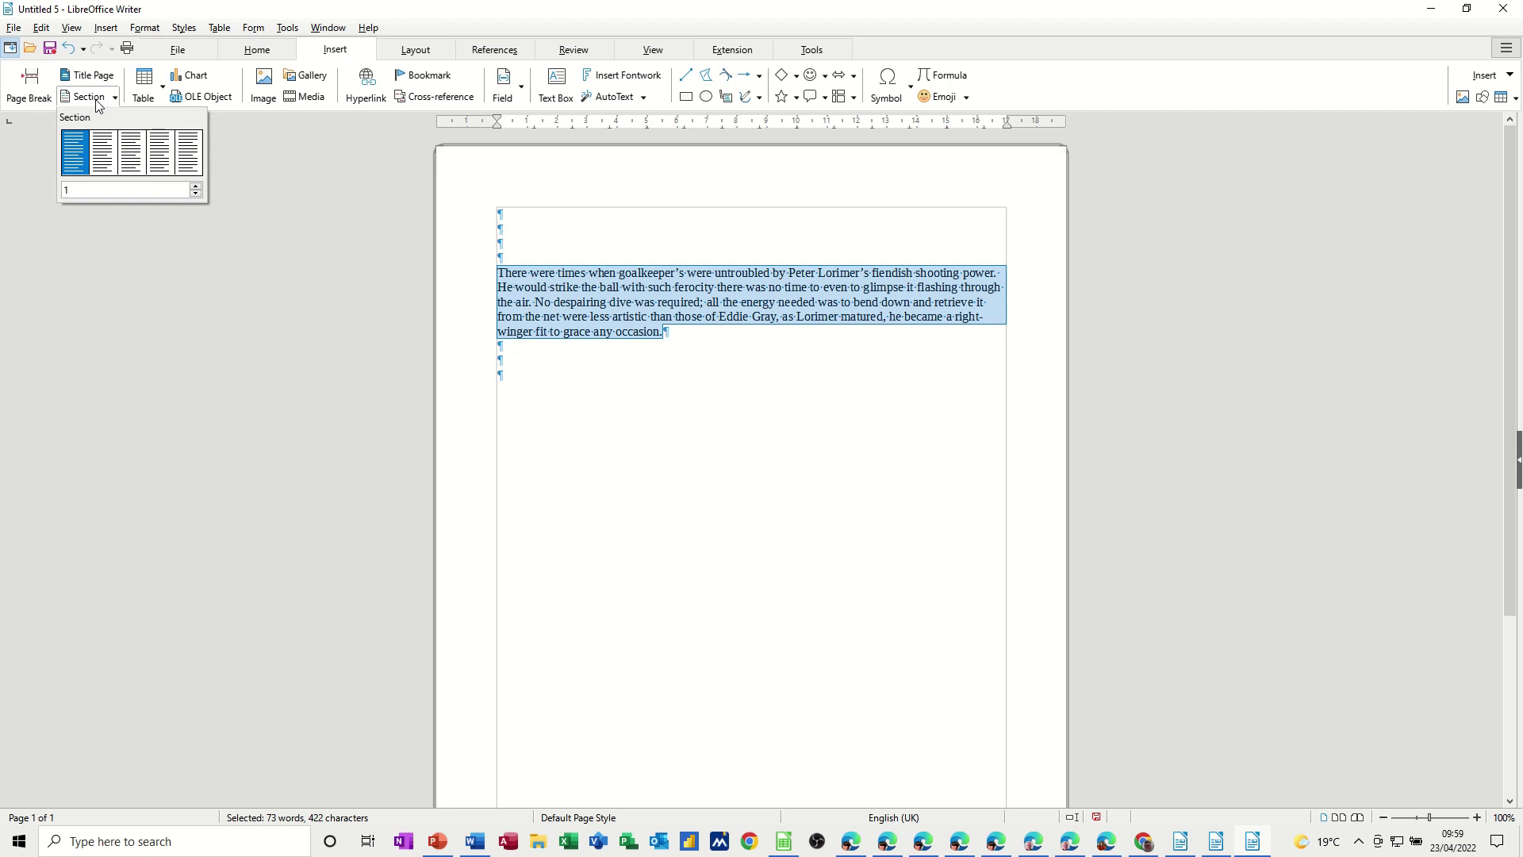
{"action": "left_click", "coordinate": [74, 153]}
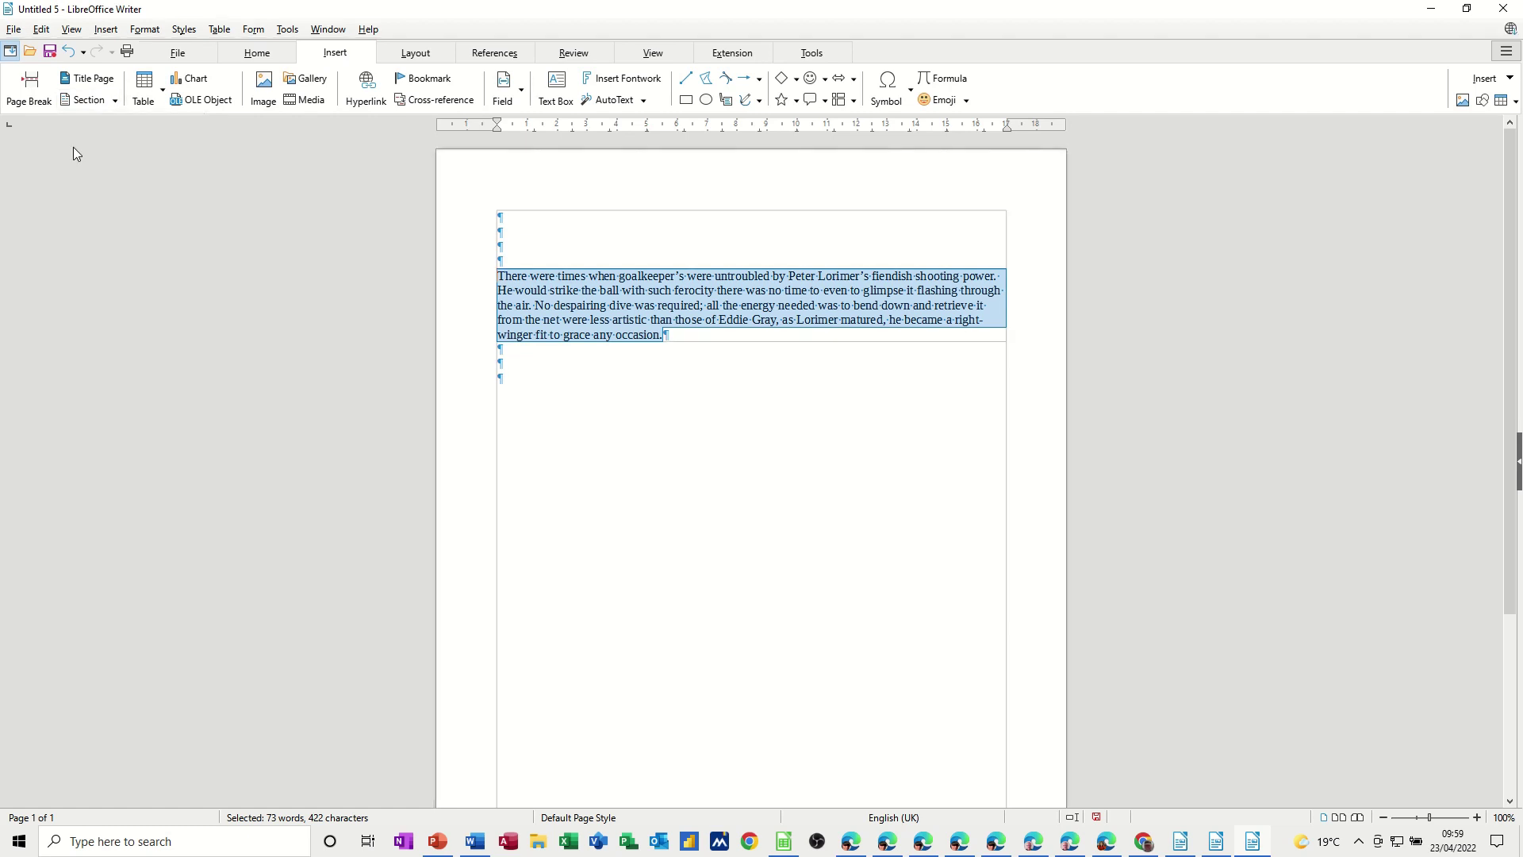
- Rename Section1 to 'Two Columns' and give it two equal columns with 0.50 cm spacing
{"action": "left_click", "coordinate": [145, 30]}
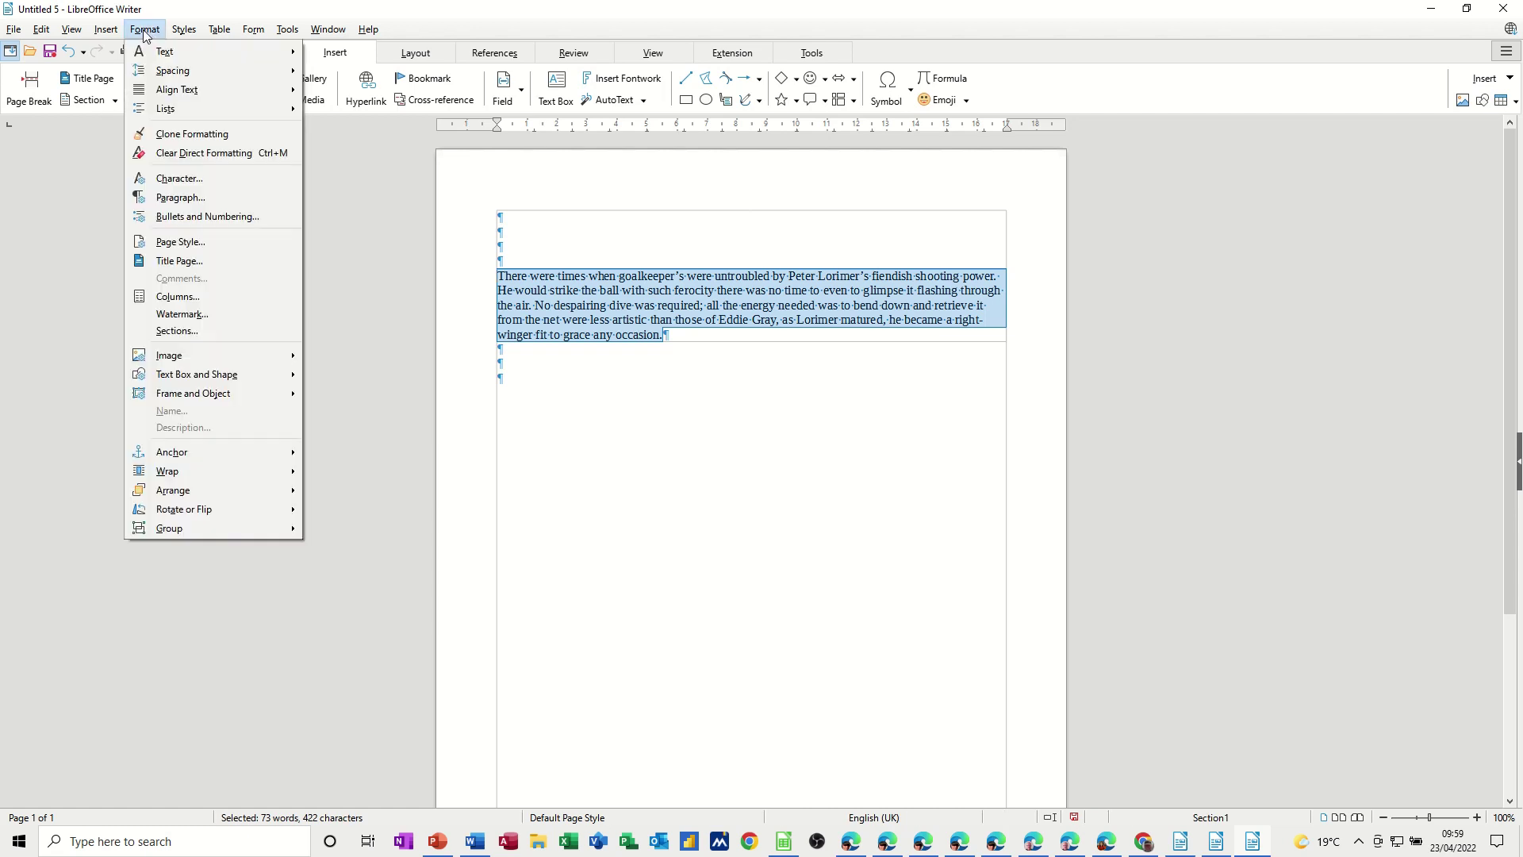
{"action": "left_click", "coordinate": [189, 331]}
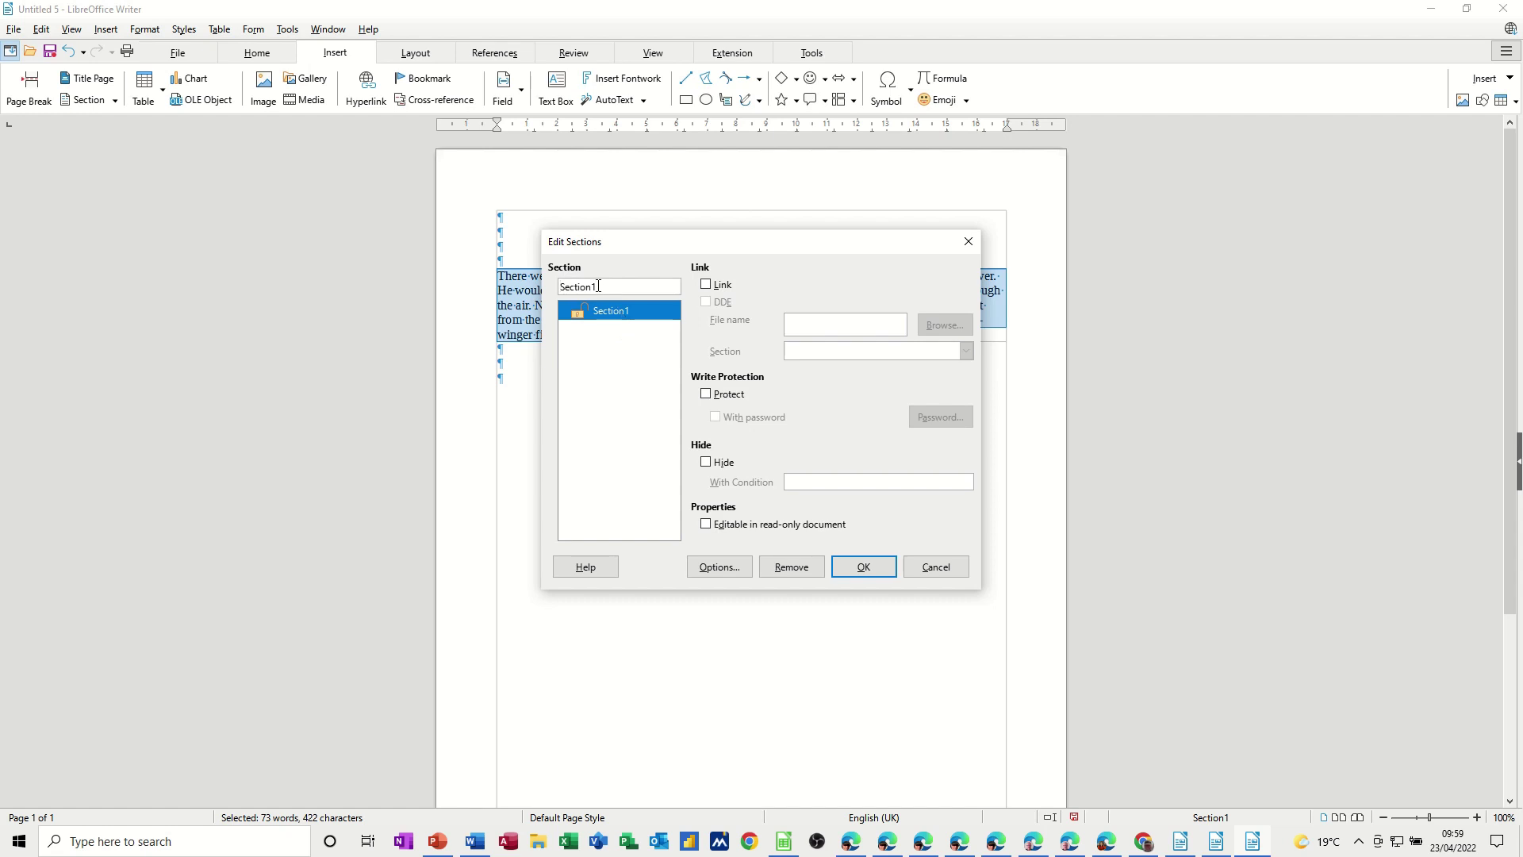
{"action": "double_click", "coordinate": [607, 286]}
{"action": "type", "text": "Two Columns"}
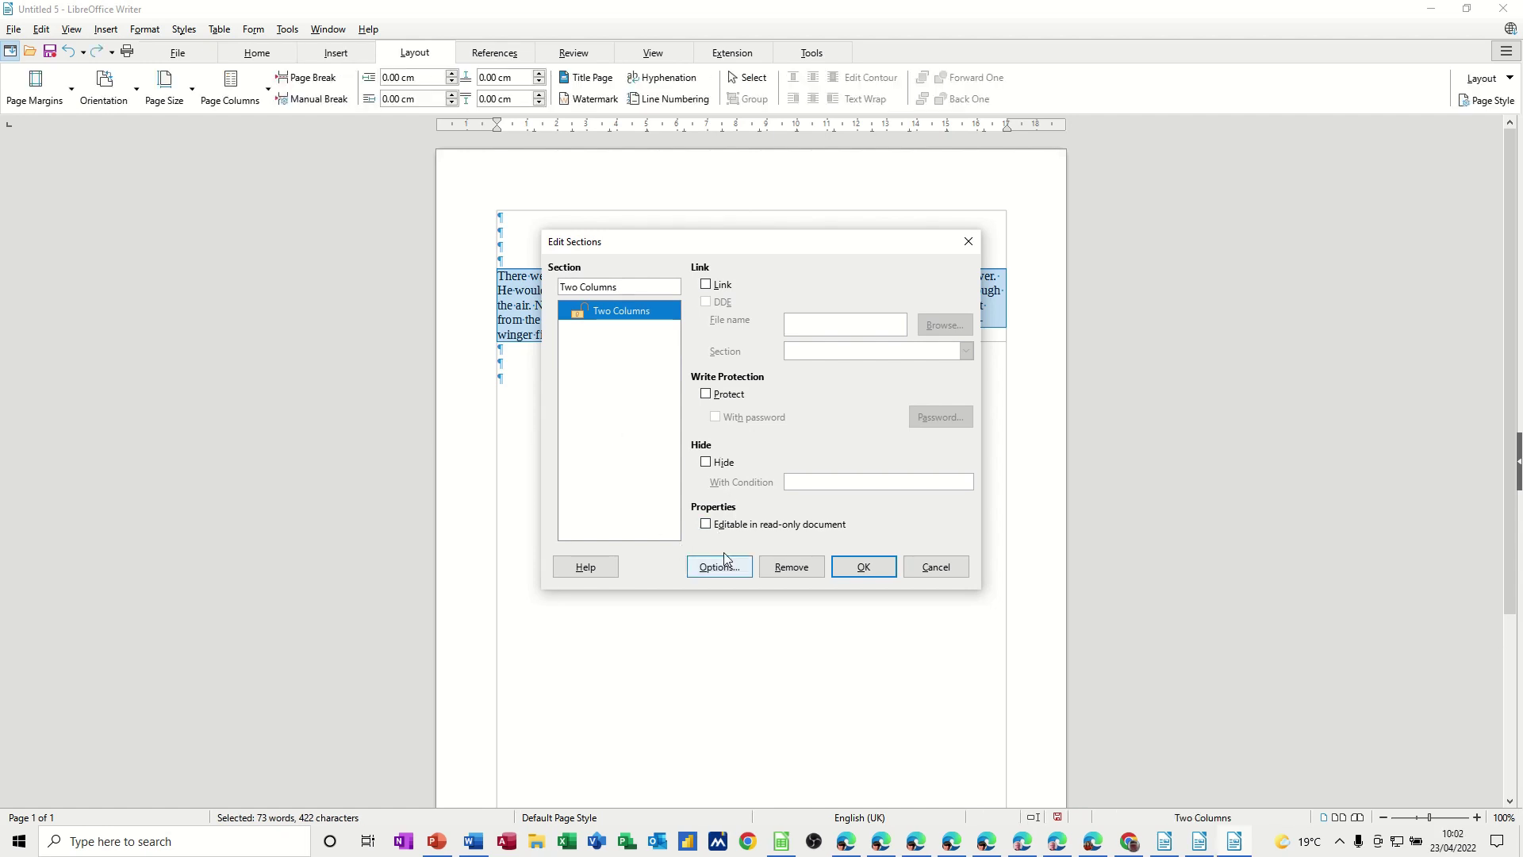
{"action": "left_click", "coordinate": [721, 568]}
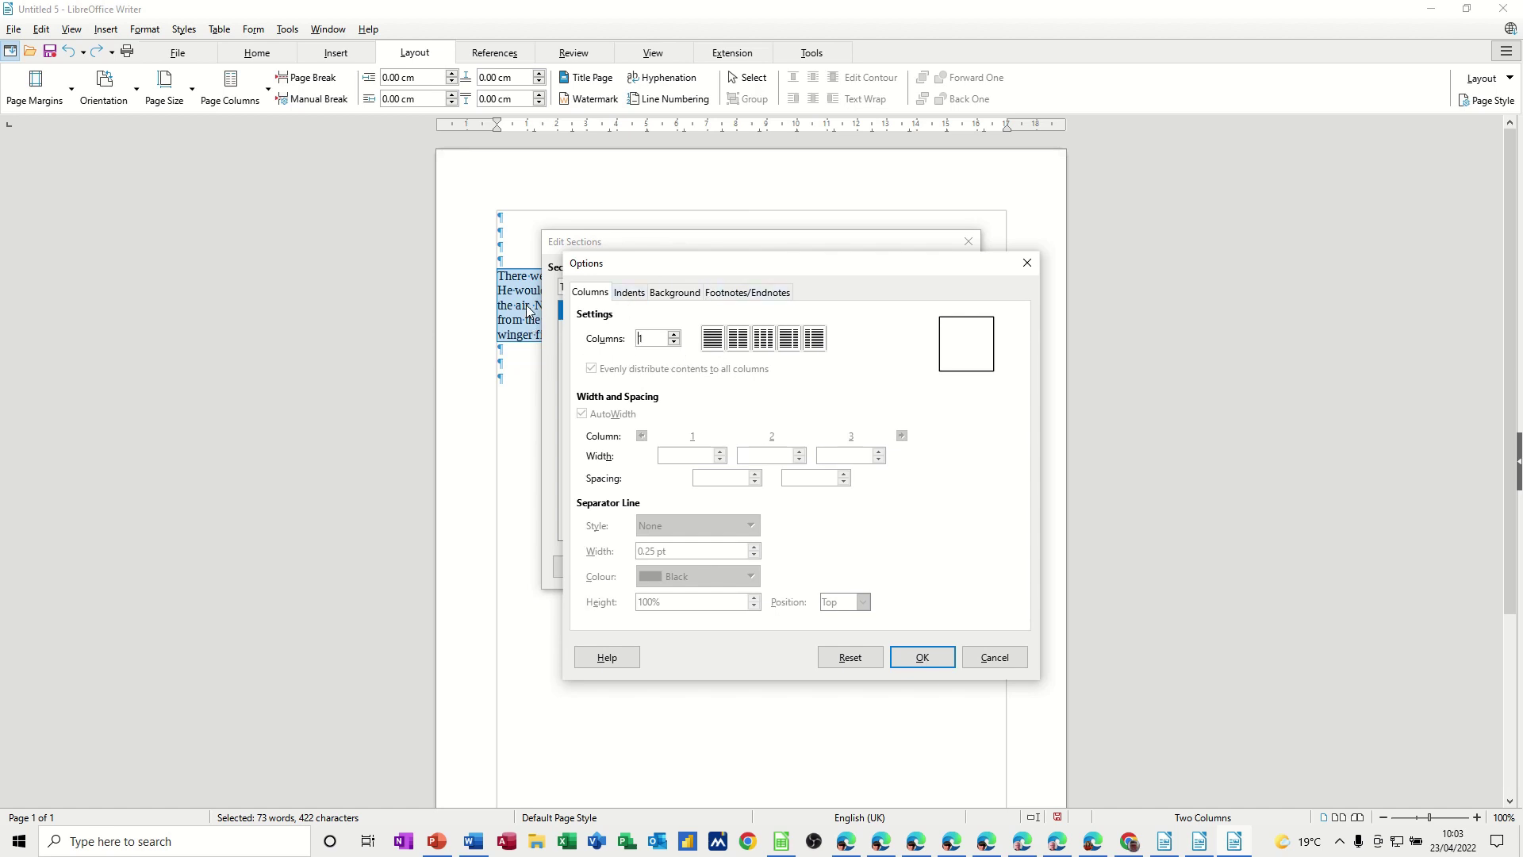
{"action": "left_click", "coordinate": [737, 346]}
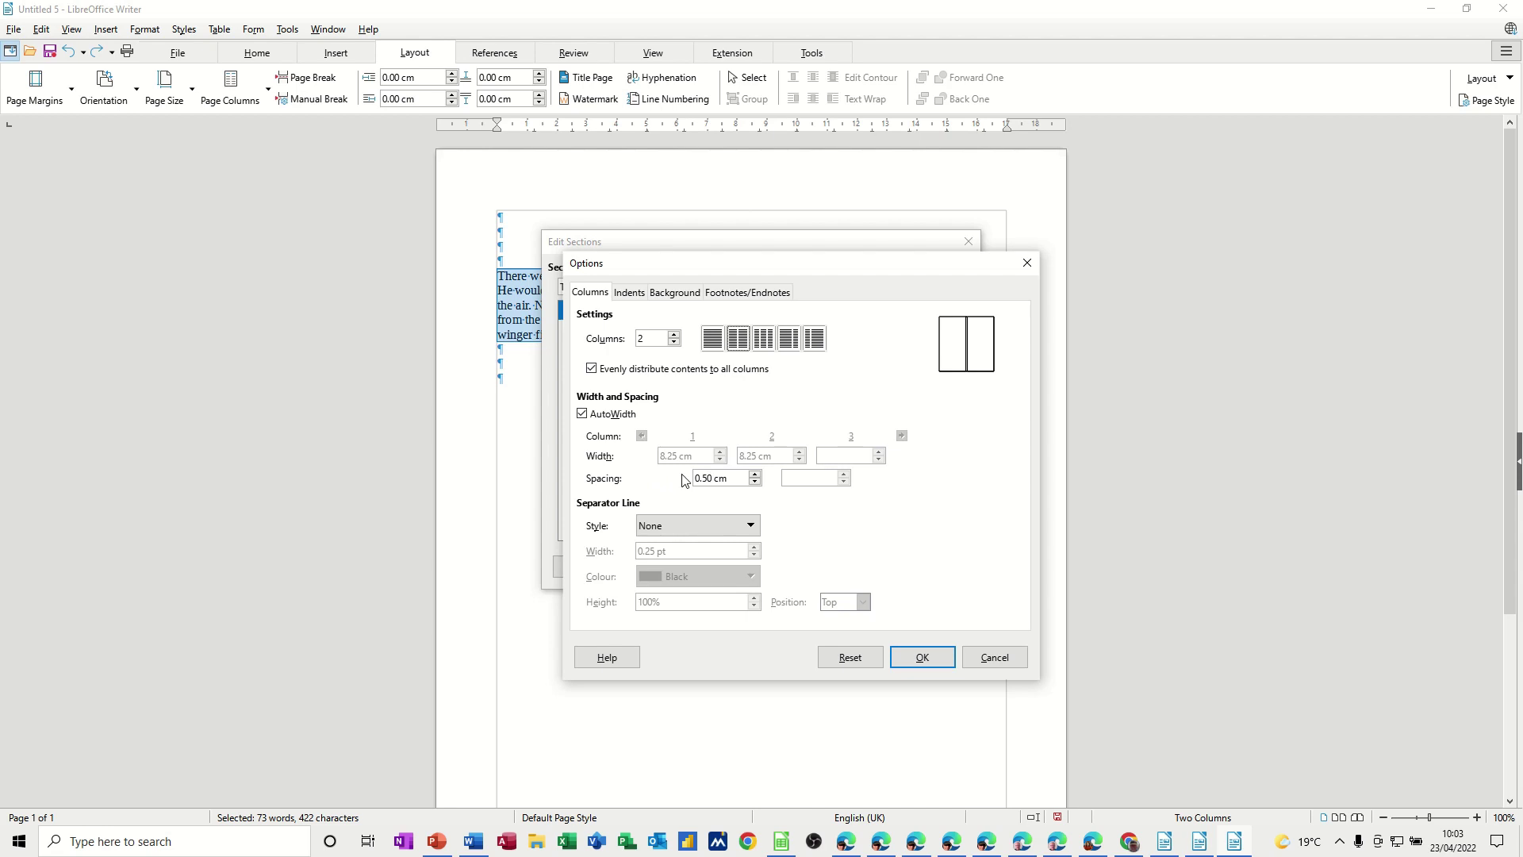
{"action": "left_click", "coordinate": [902, 660]}
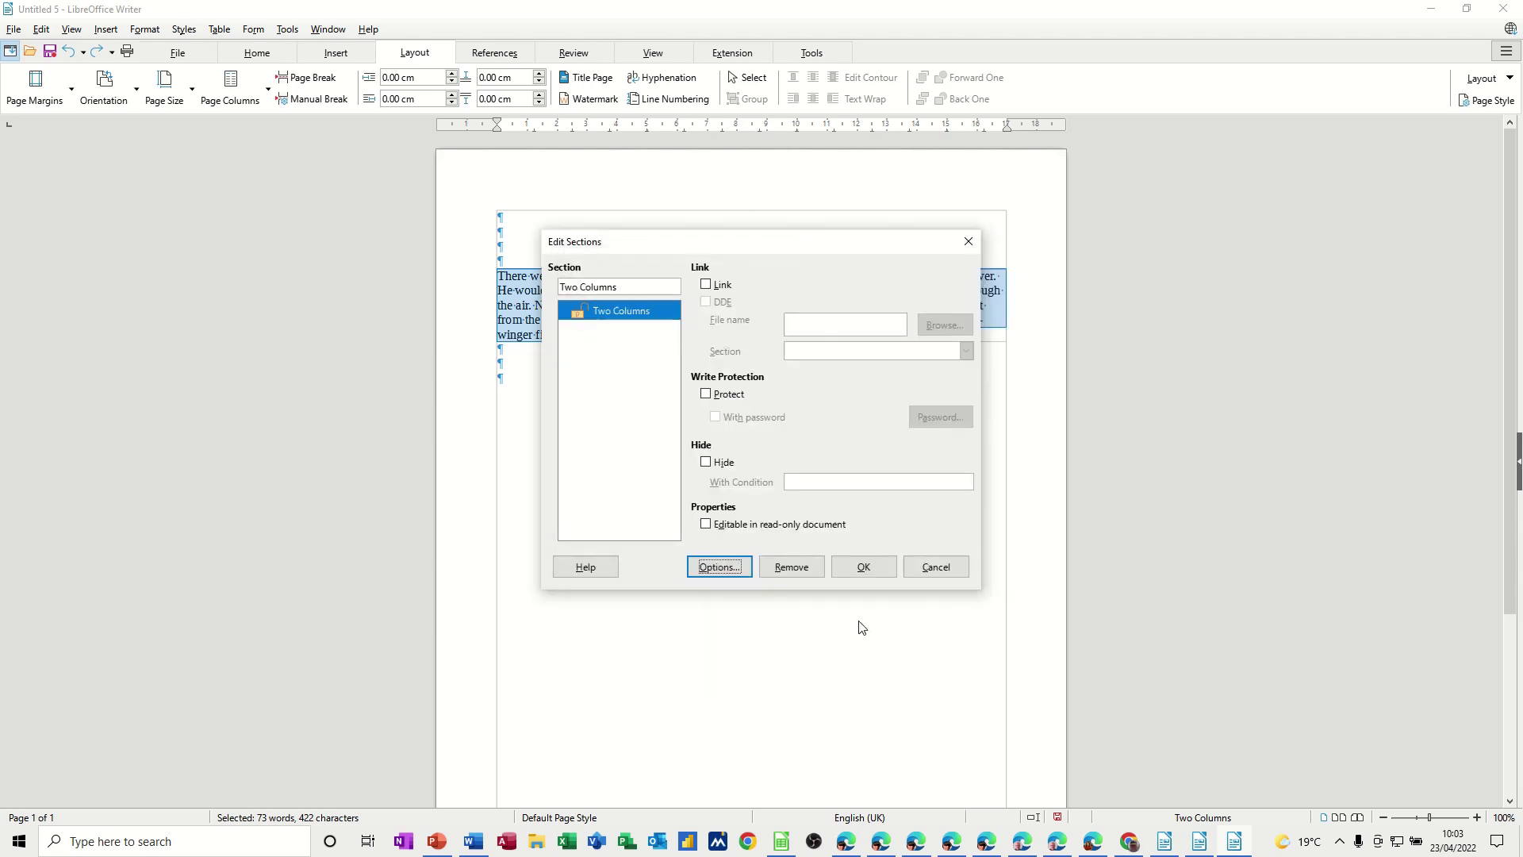
{"action": "left_click", "coordinate": [862, 566]}
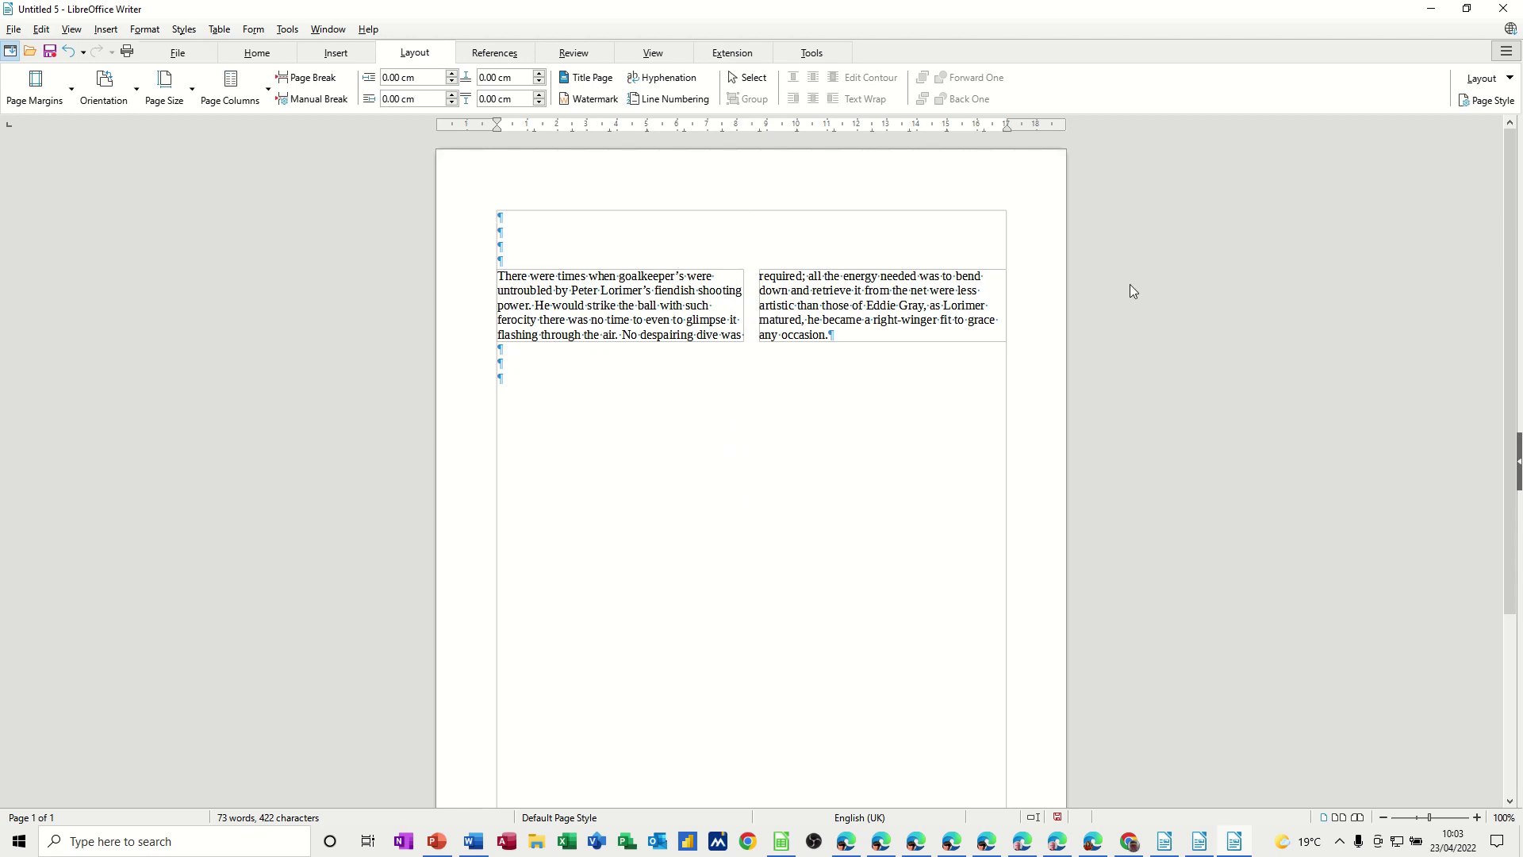
- Type a full-width line of filler text in the empty paragraph above the two-column section
{"action": "type", "text": "edf j drjkhber ber kjb nerkj fkb rfkrbke rkberkbkretbkrt"}
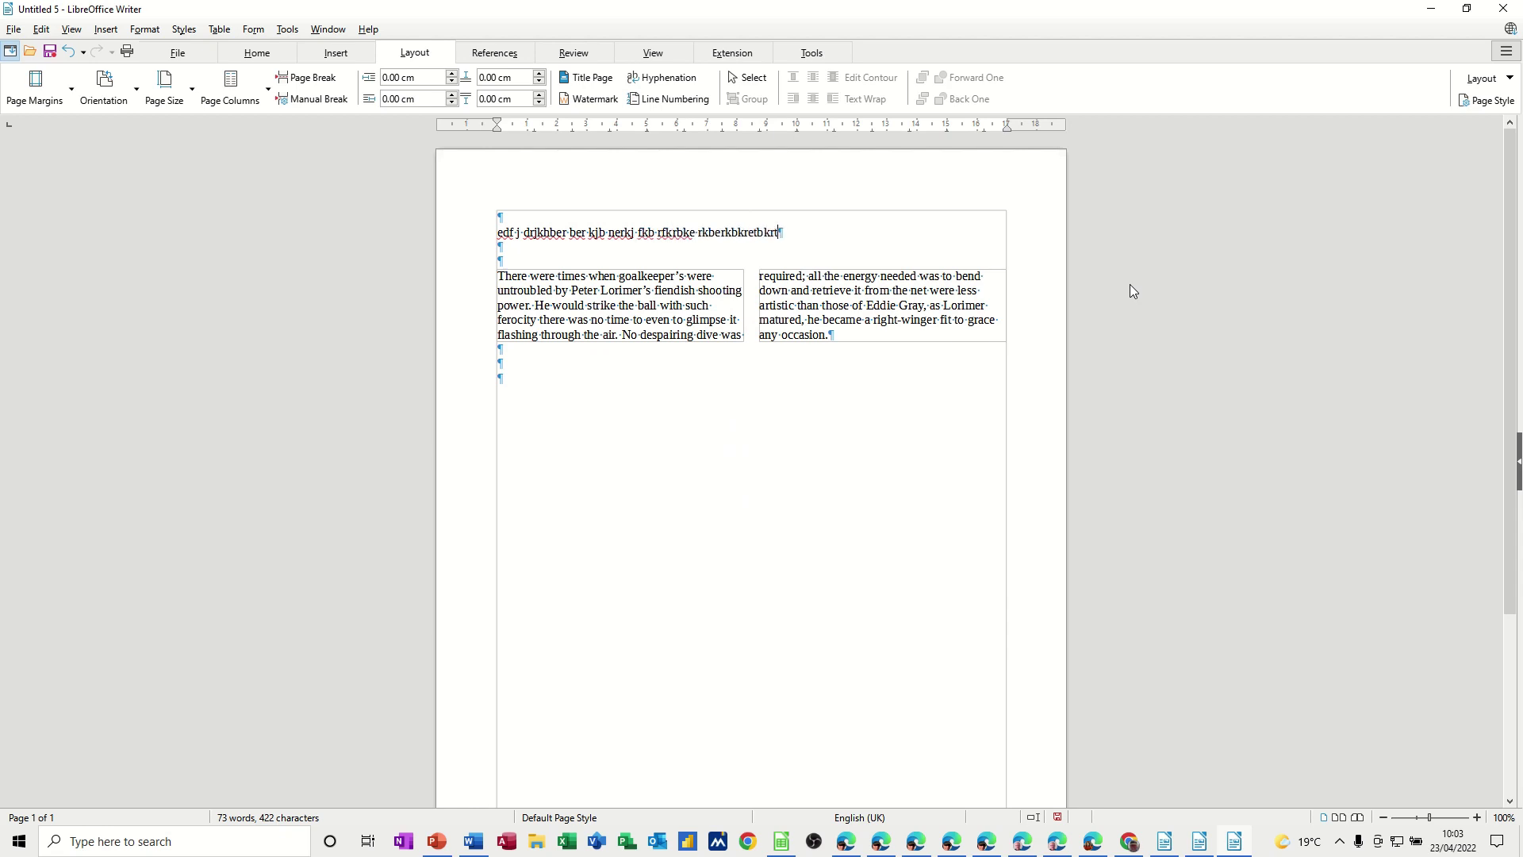
{"action": "type", "text": "brekbkre khr nkrkrkthbkrbtrb m"}
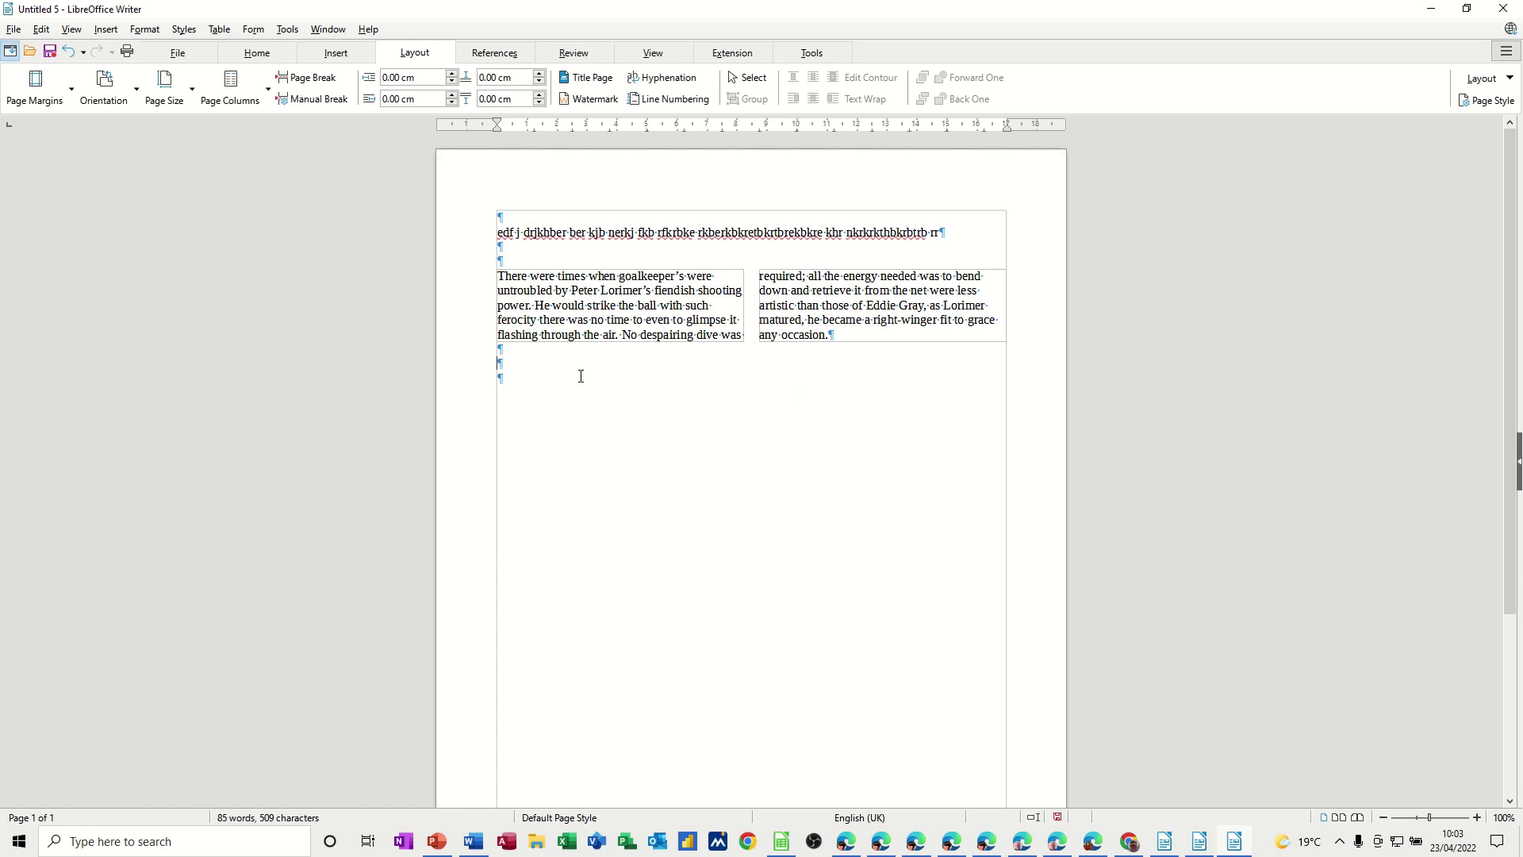
{"action": "type", "text": "dfh jghr fjbr fjbr jbfkjrbfkjbr jkb rbr jbr fjb rjbr jhb rjr "}
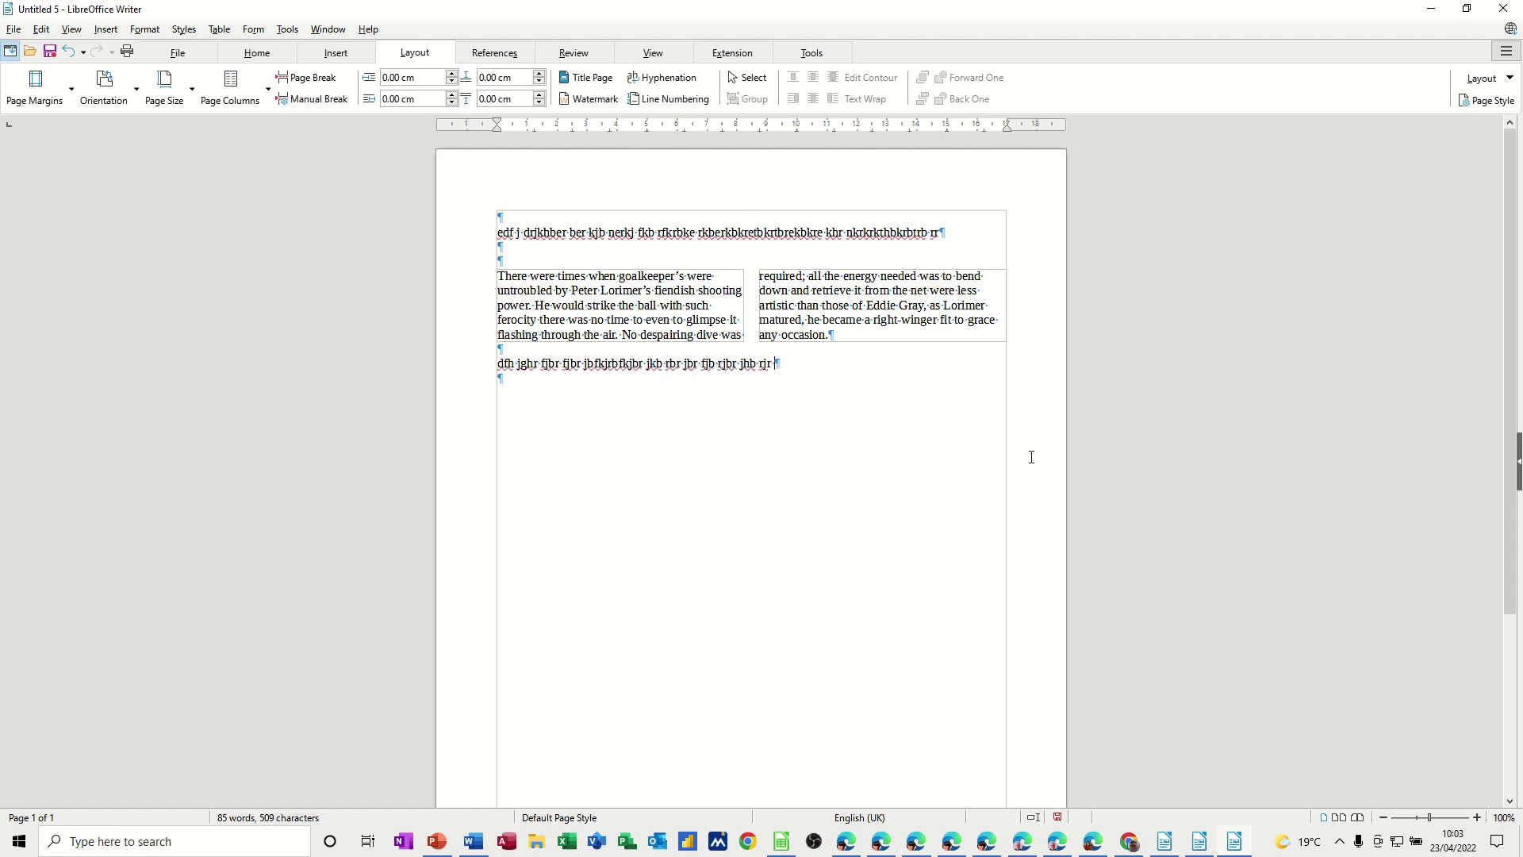
{"action": "type", "text": "j rjr jr jr jr r rjr jr jr jr jr j"}
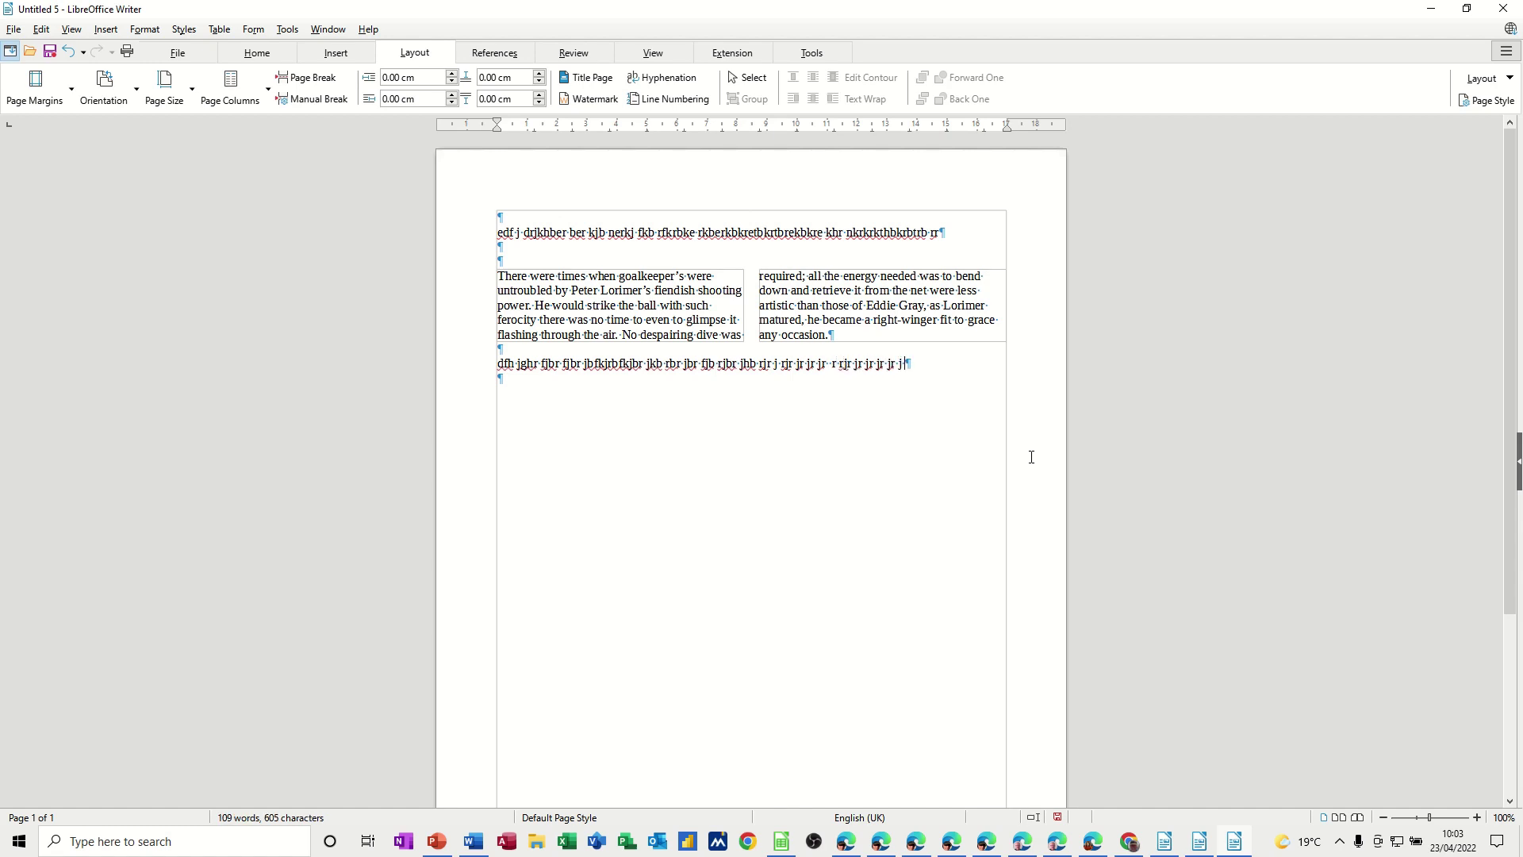
{"action": "type", "text": " jr jrjj rjr jrj"}
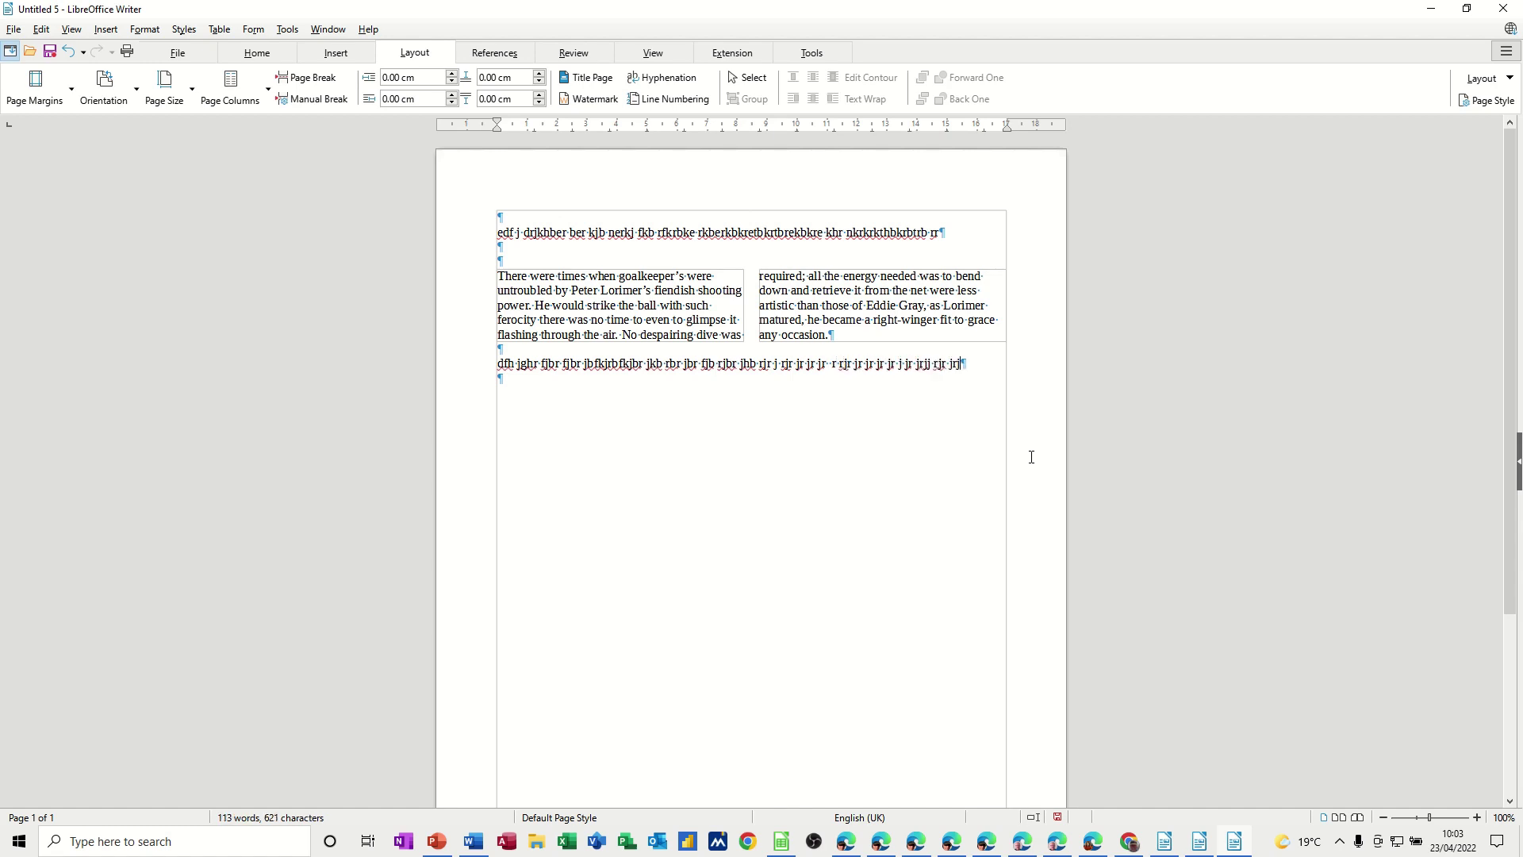